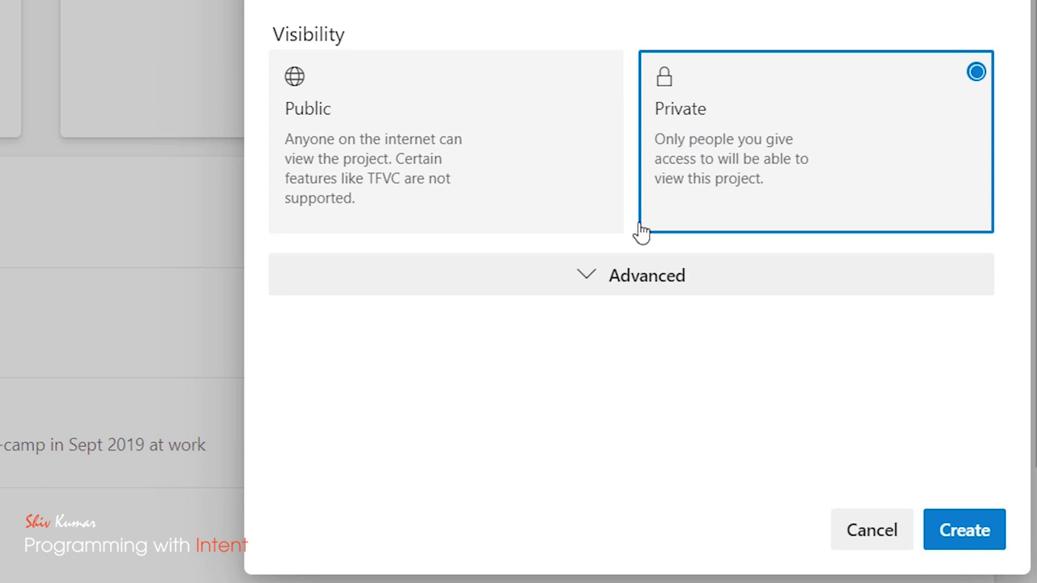
# Create the private project with Git version control and the Agile work item process.
pyautogui.click(614, 275)
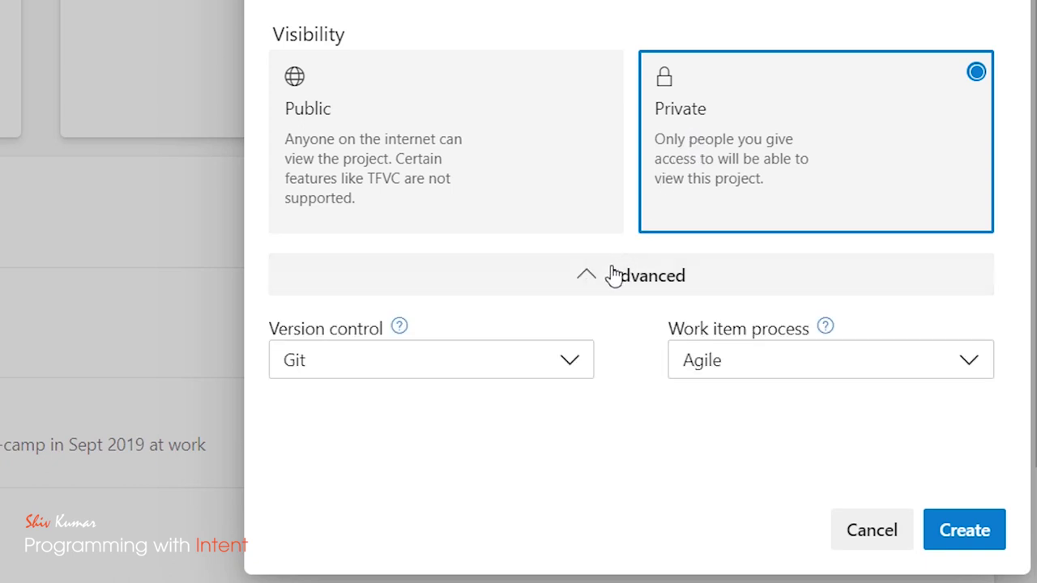
pyautogui.click(379, 363)
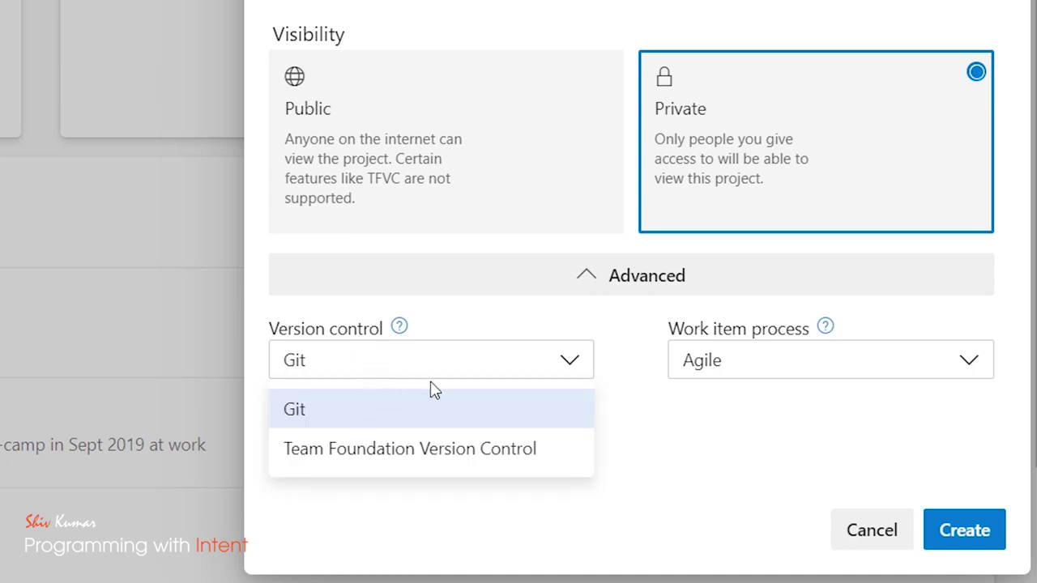
pyautogui.click(644, 419)
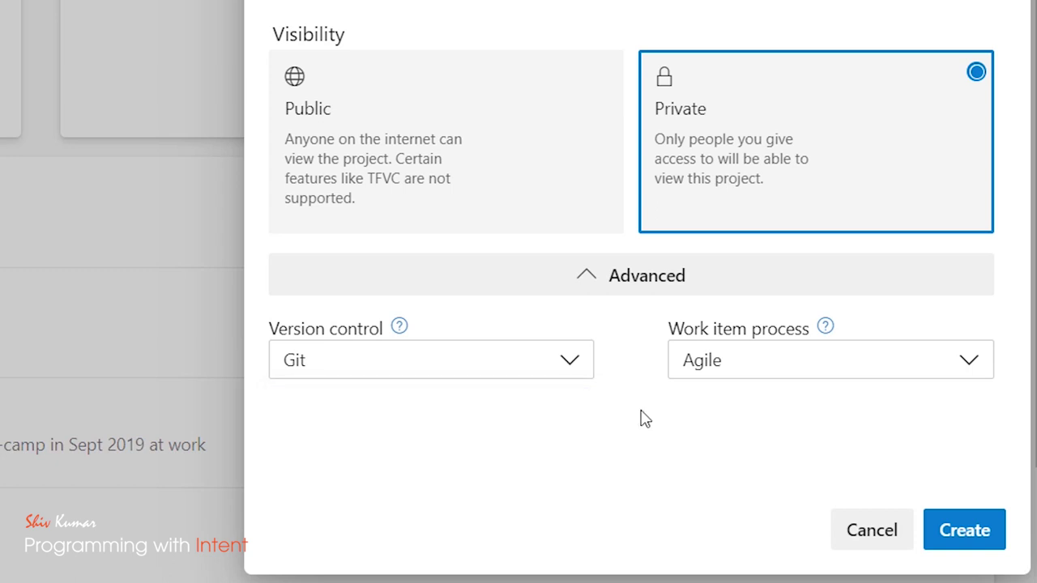
pyautogui.click(772, 371)
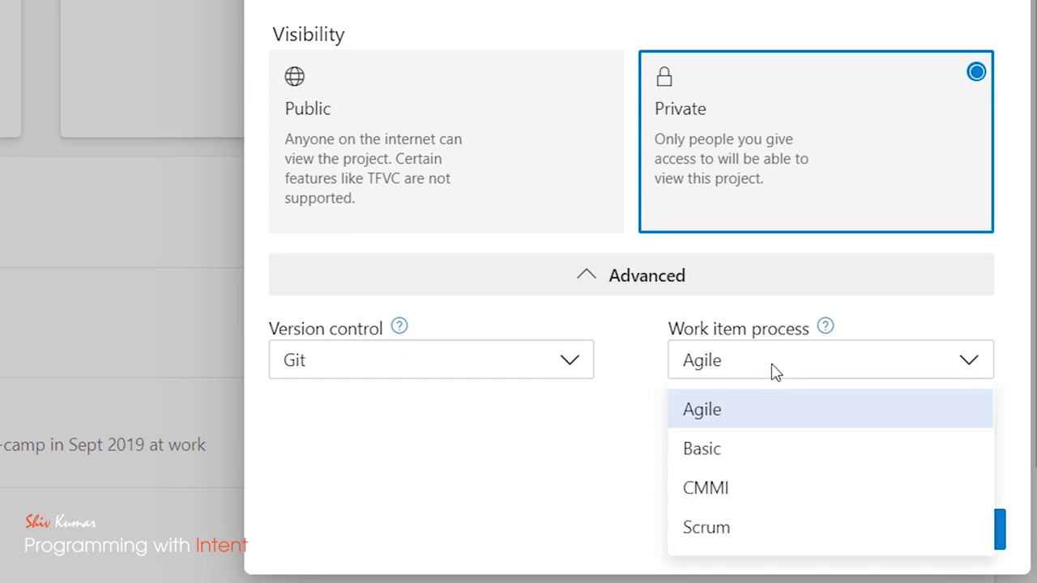
pyautogui.click(516, 468)
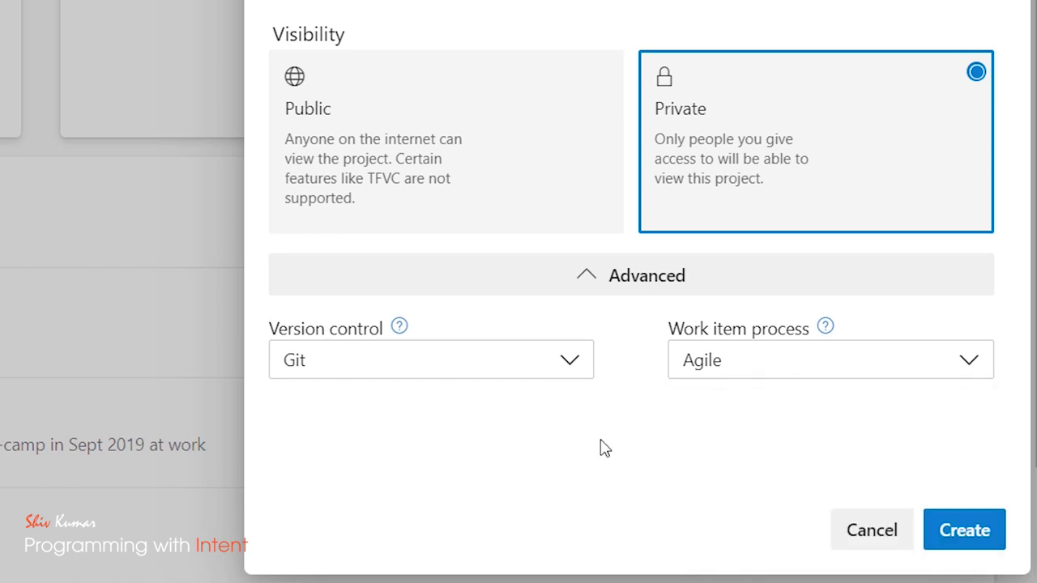
pyautogui.click(977, 534)
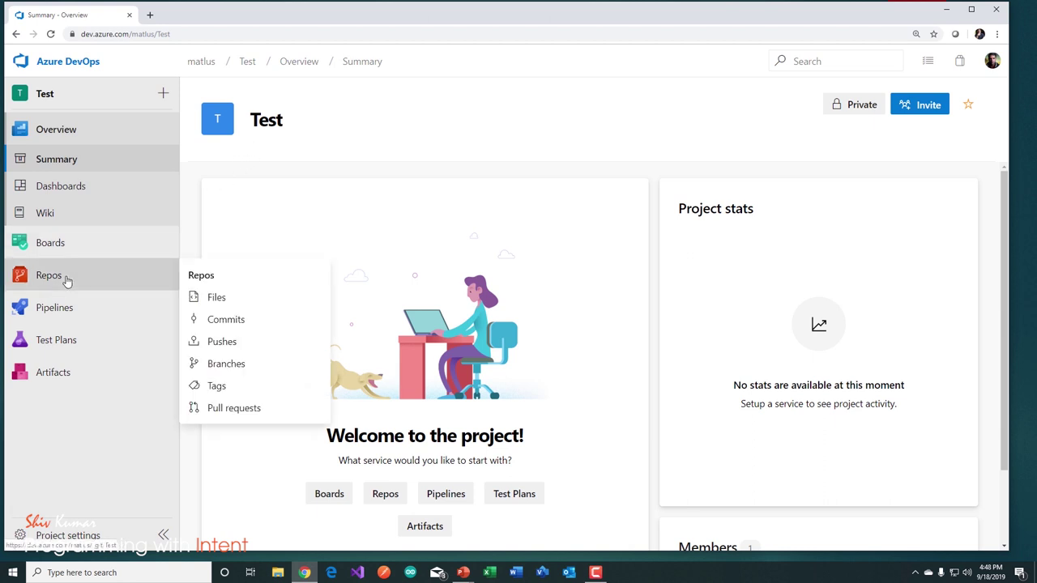
# Initialize the Test project's empty repository with a README and the VisualStudio .gitignore.
pyautogui.moveTo(57, 229)
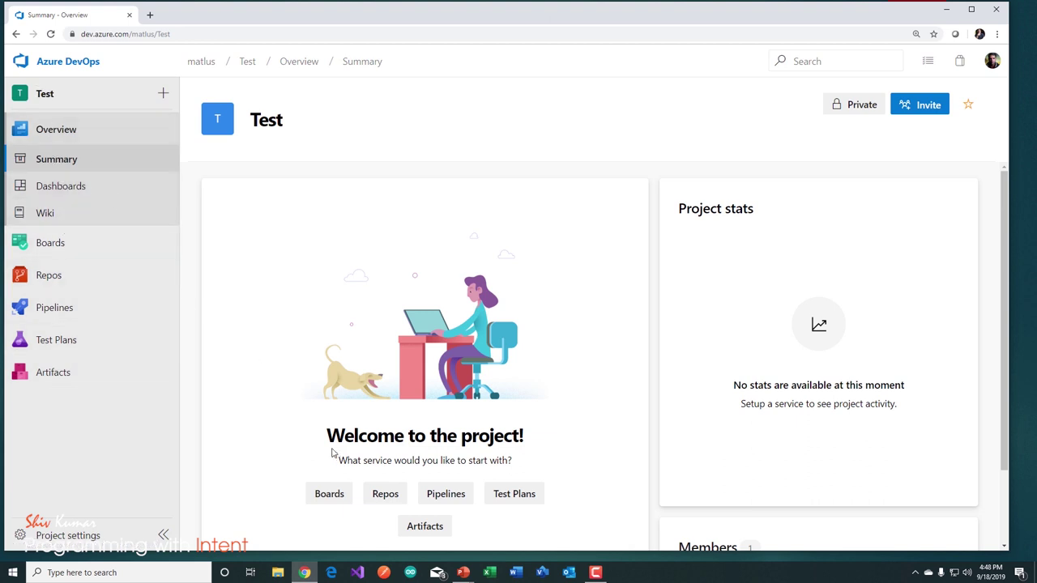
pyautogui.click(385, 494)
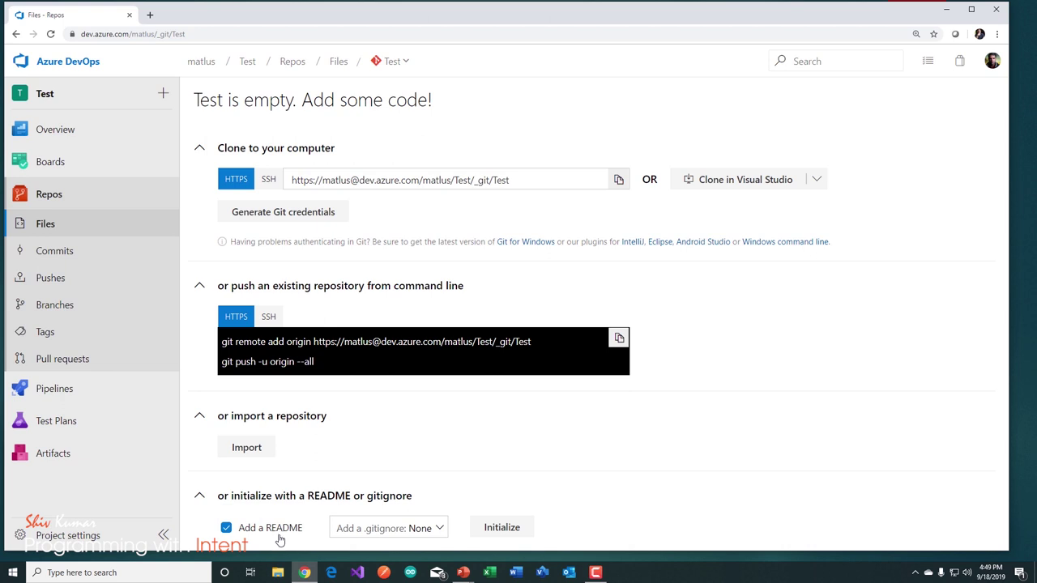
pyautogui.click(438, 529)
pyautogui.scroll(-10, 434, 469)
pyautogui.scroll(-4, 434, 468)
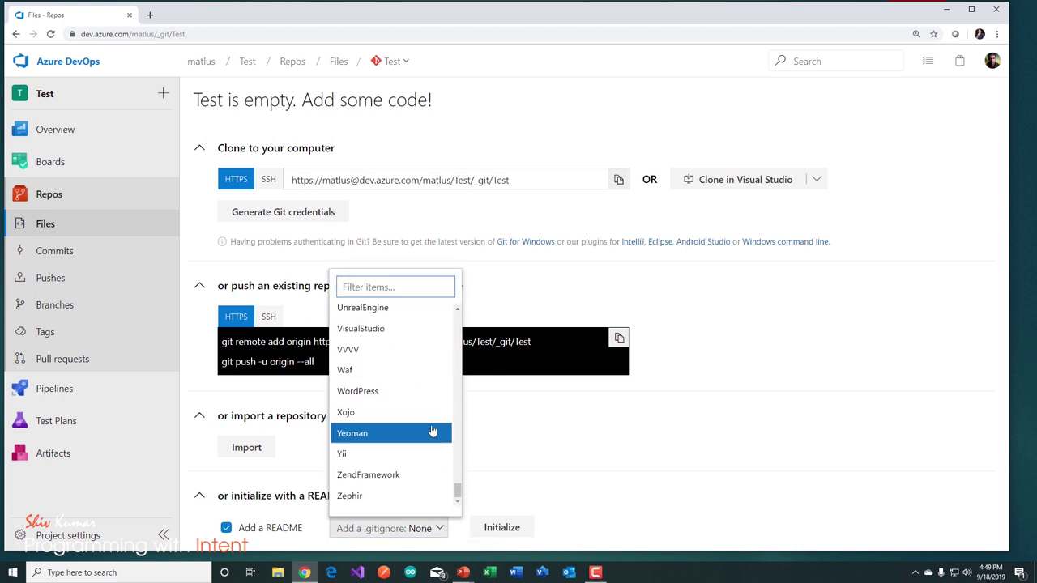
pyautogui.click(425, 333)
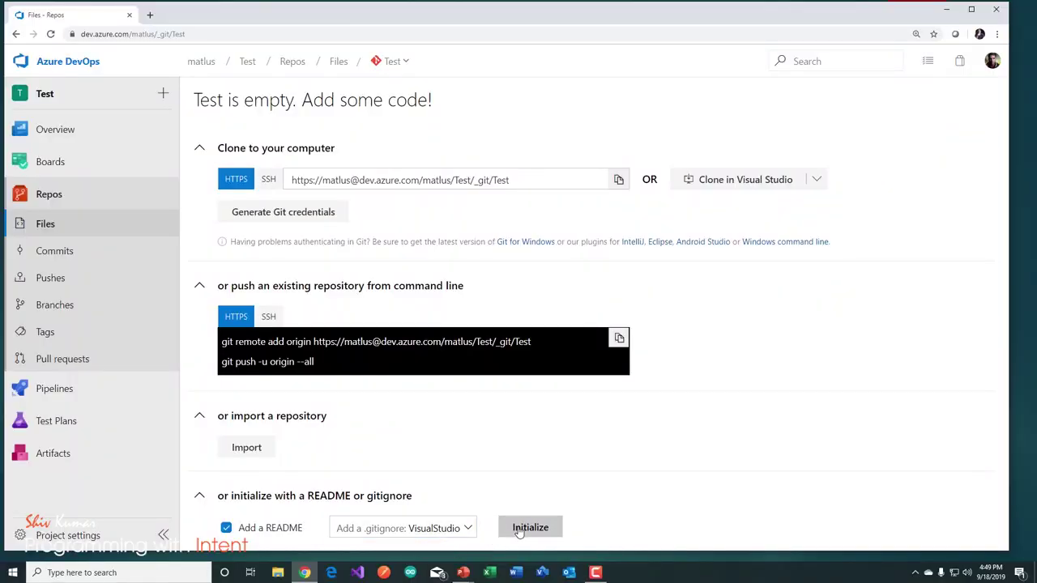
pyautogui.click(523, 528)
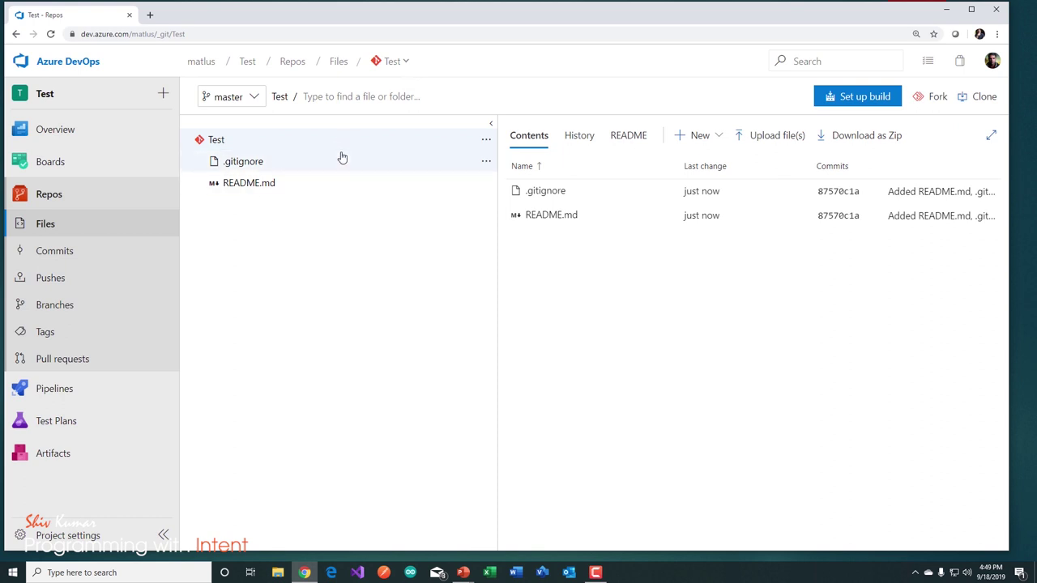
# Clone the Test repository in Visual Studio, keeping the proposed local path ending in Source\Repos\Test.
pyautogui.click(974, 99)
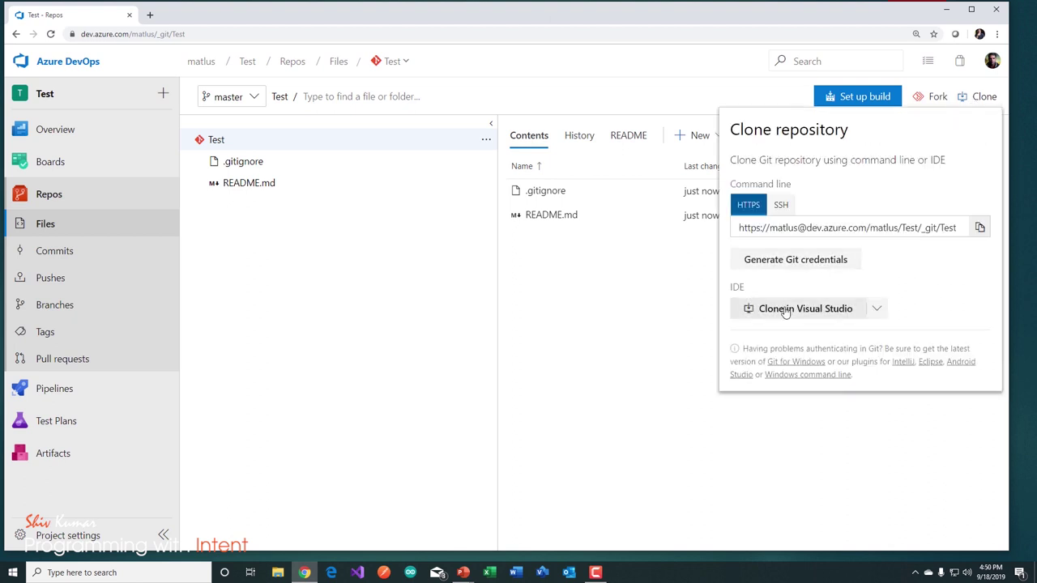
pyautogui.click(785, 312)
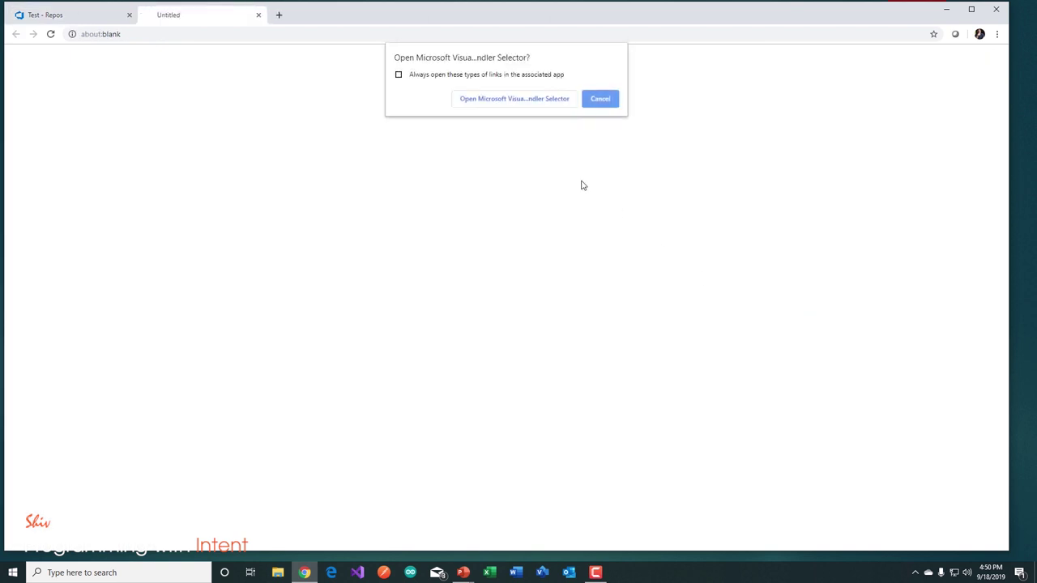
pyautogui.click(505, 102)
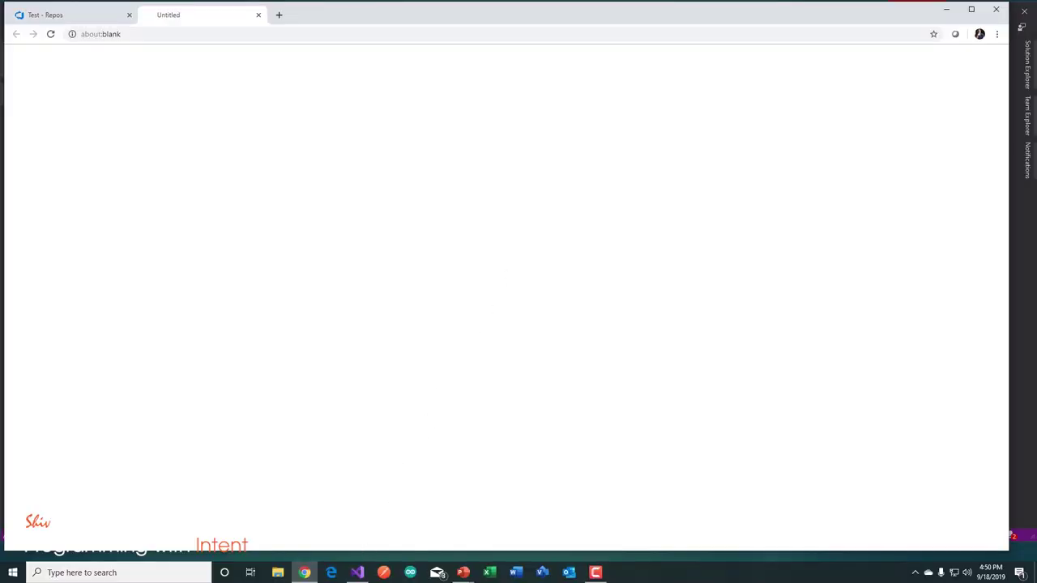
pyautogui.click(358, 572)
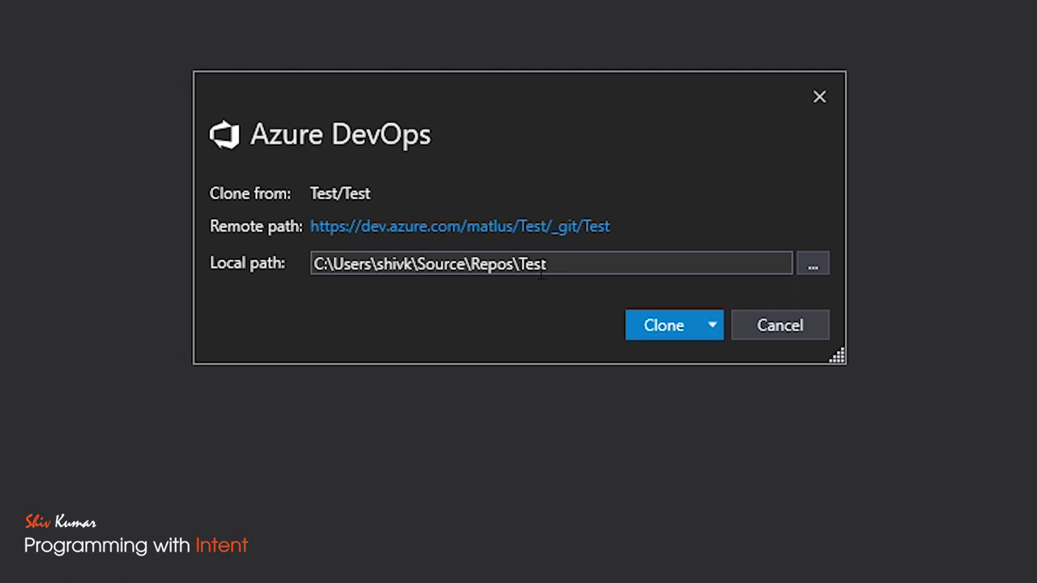
pyautogui.click(649, 325)
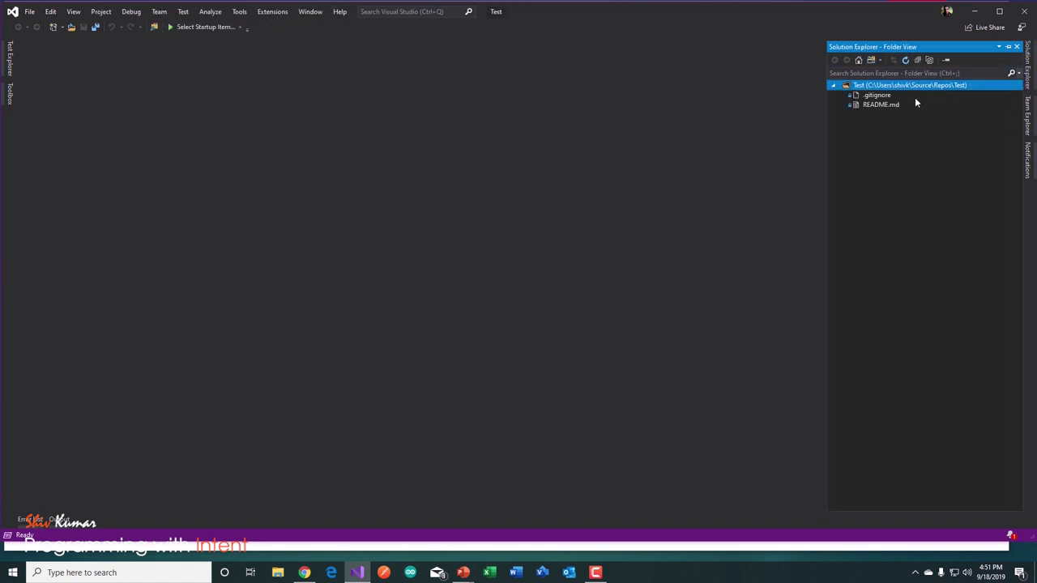
# Check the cloned Test folder for available solutions and close the folder.
pyautogui.doubleClick(874, 105)
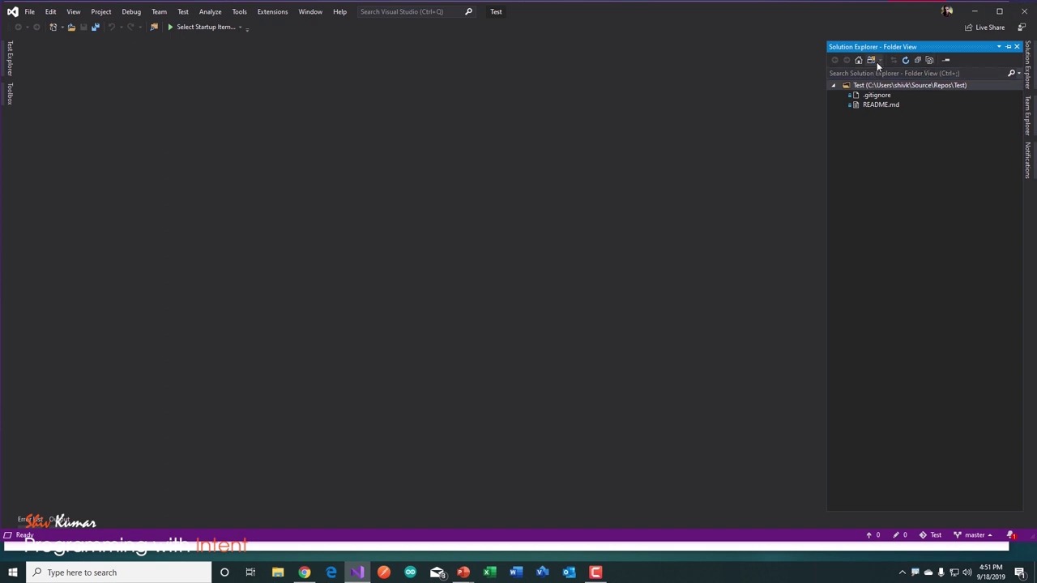
pyautogui.click(880, 61)
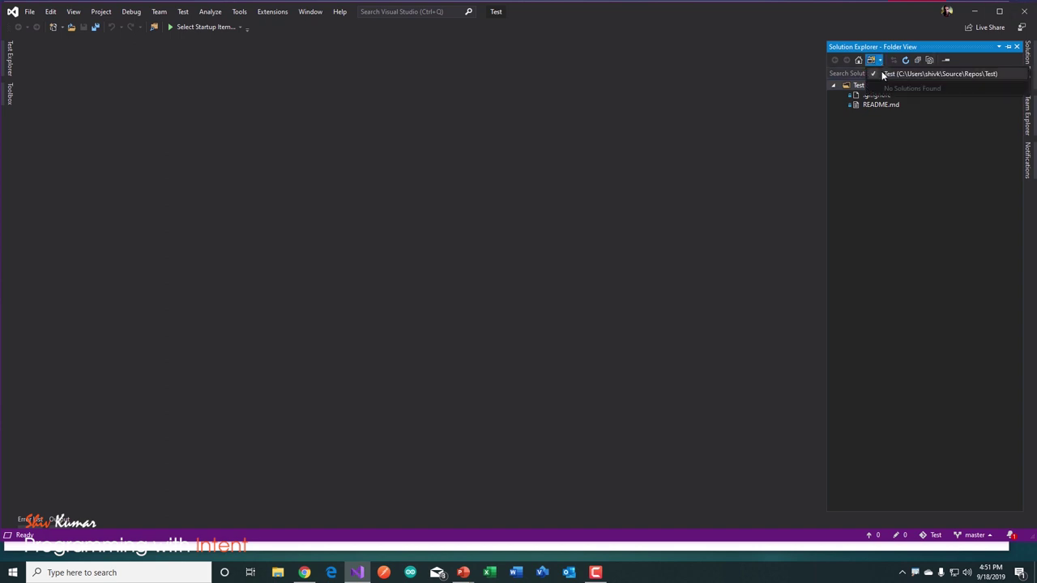
pyautogui.click(874, 143)
pyautogui.click(29, 11)
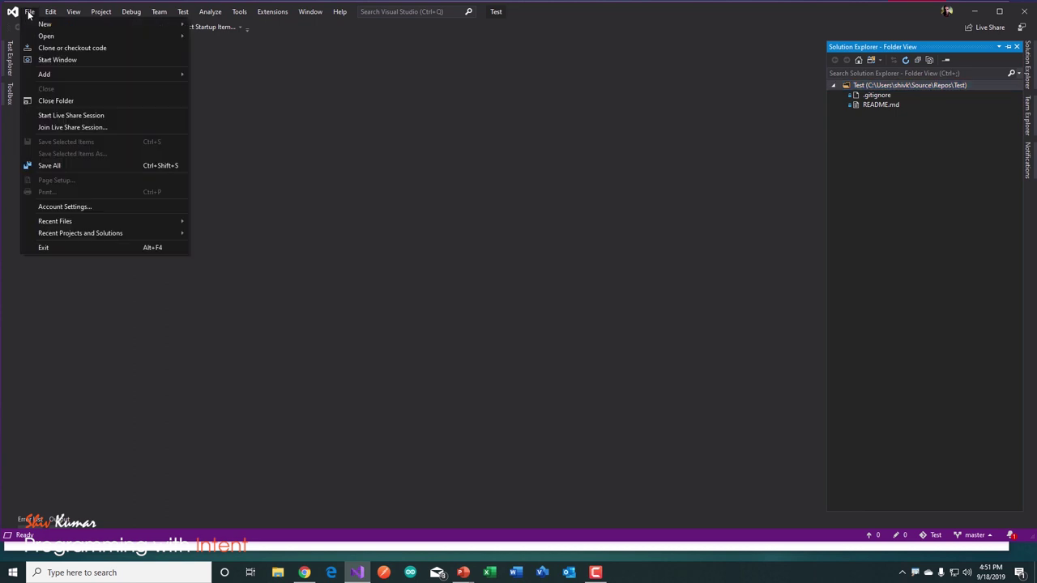
pyautogui.click(52, 100)
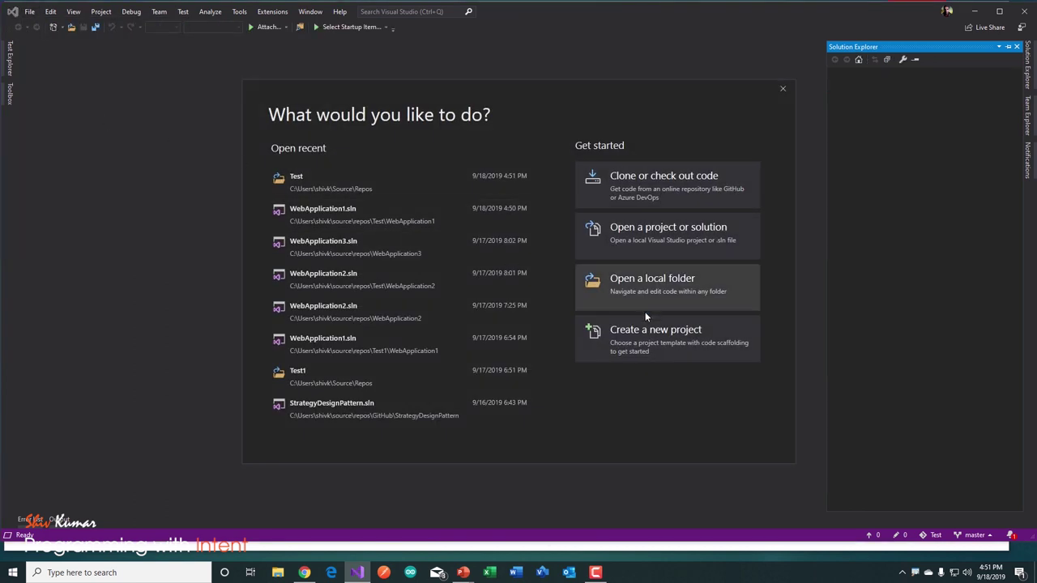
# Start a new ASP.NET Core Web Application project and set its location to the cloned Test folder under source\repos.
pyautogui.click(651, 330)
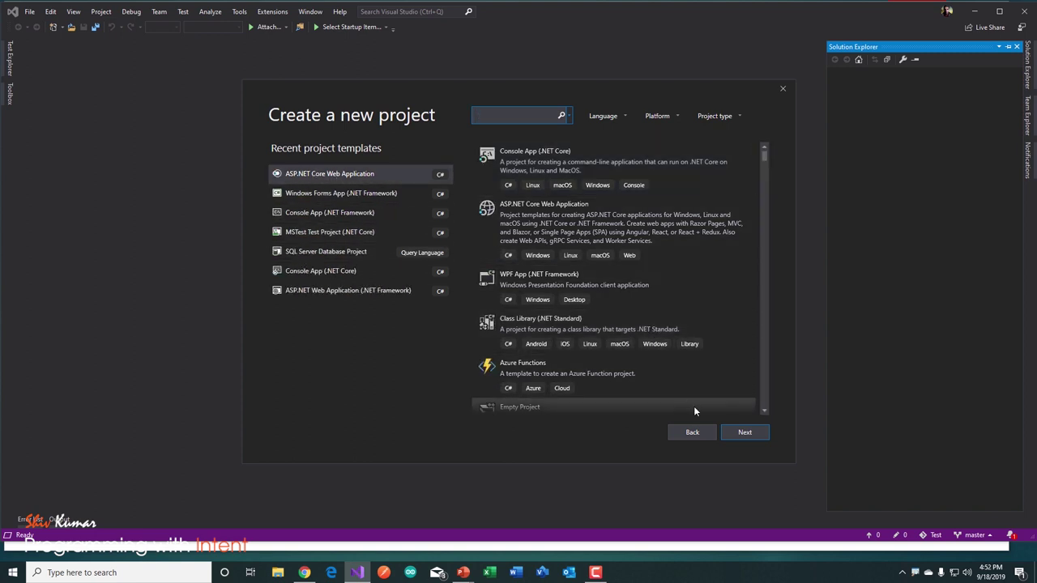
pyautogui.click(734, 433)
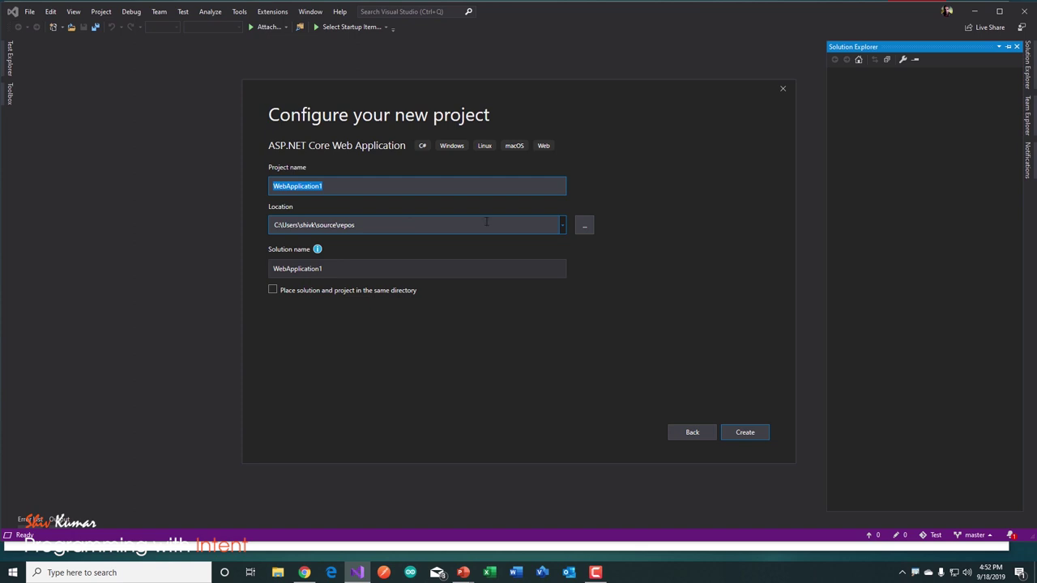
pyautogui.click(584, 225)
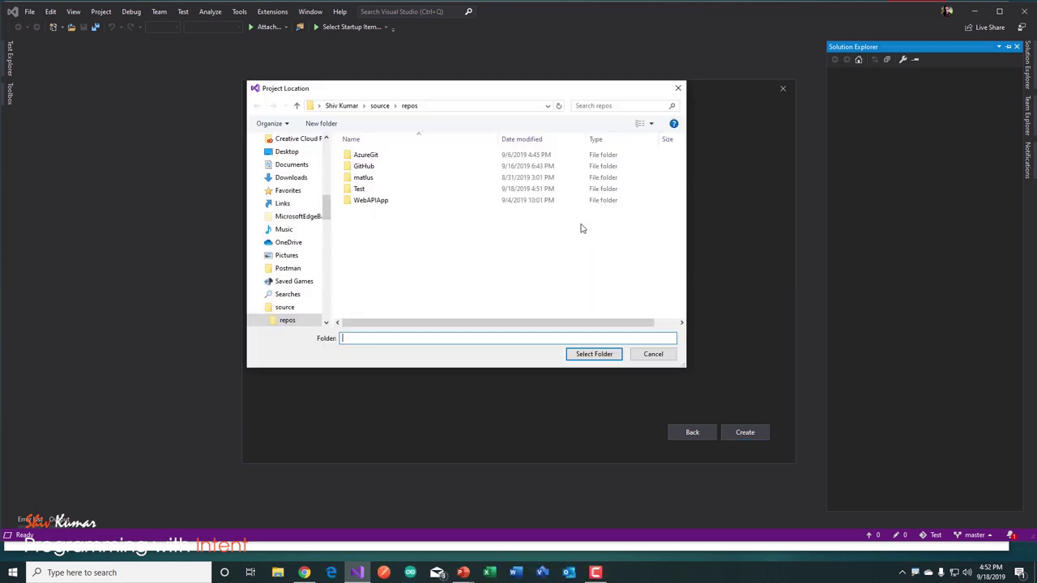
pyautogui.doubleClick(361, 189)
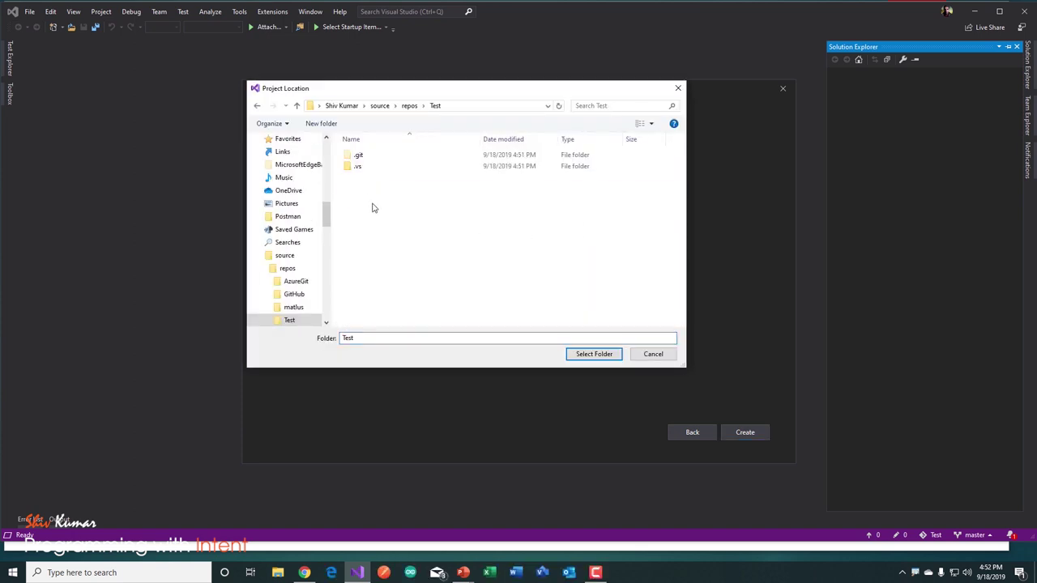
pyautogui.click(575, 354)
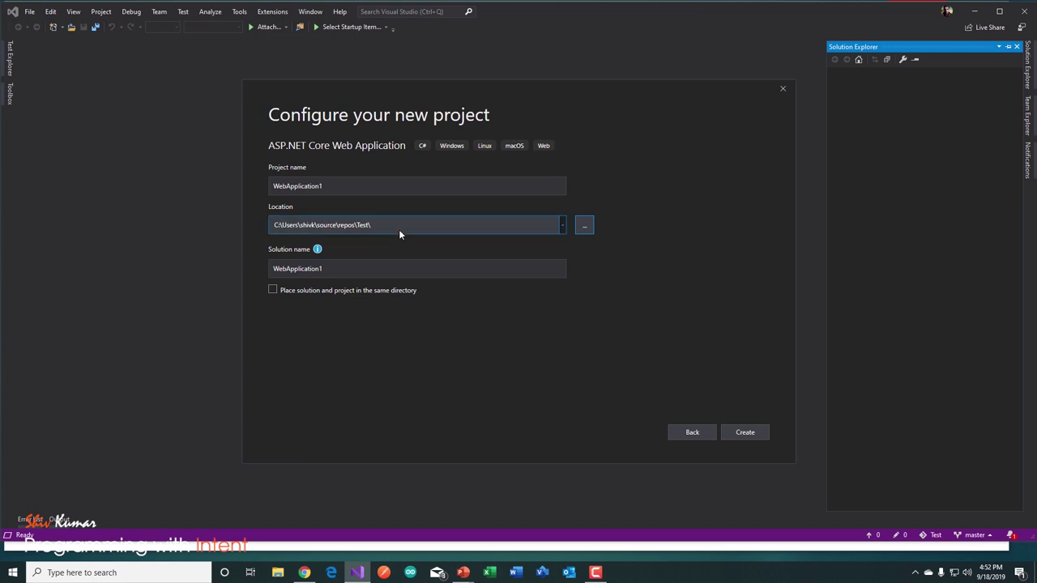
# Create WebApplication1 with the API template on .NET Core and ASP.NET Core 2.2, and display the solution's files.
pyautogui.click(690, 433)
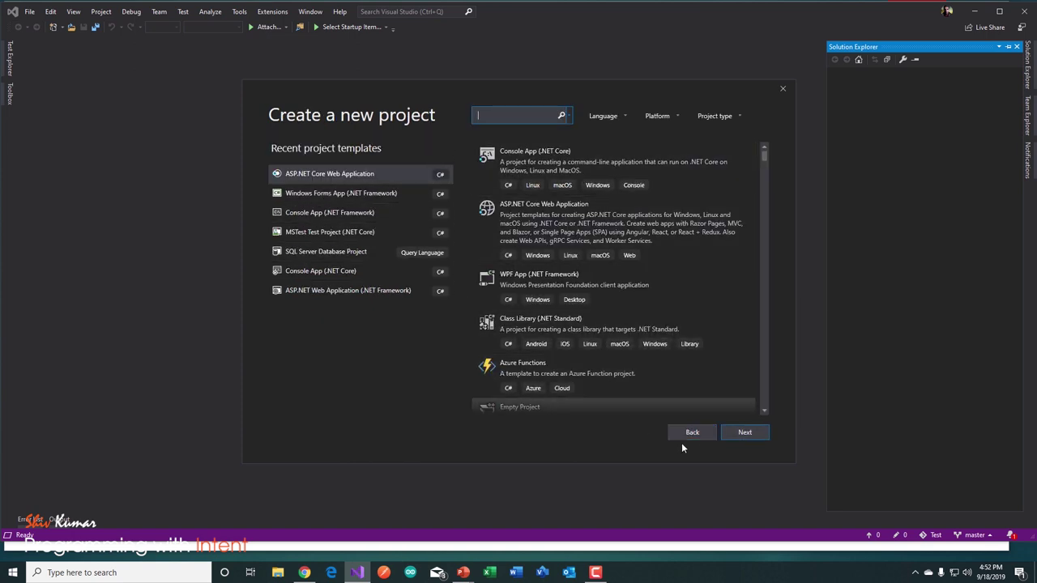
pyautogui.click(746, 436)
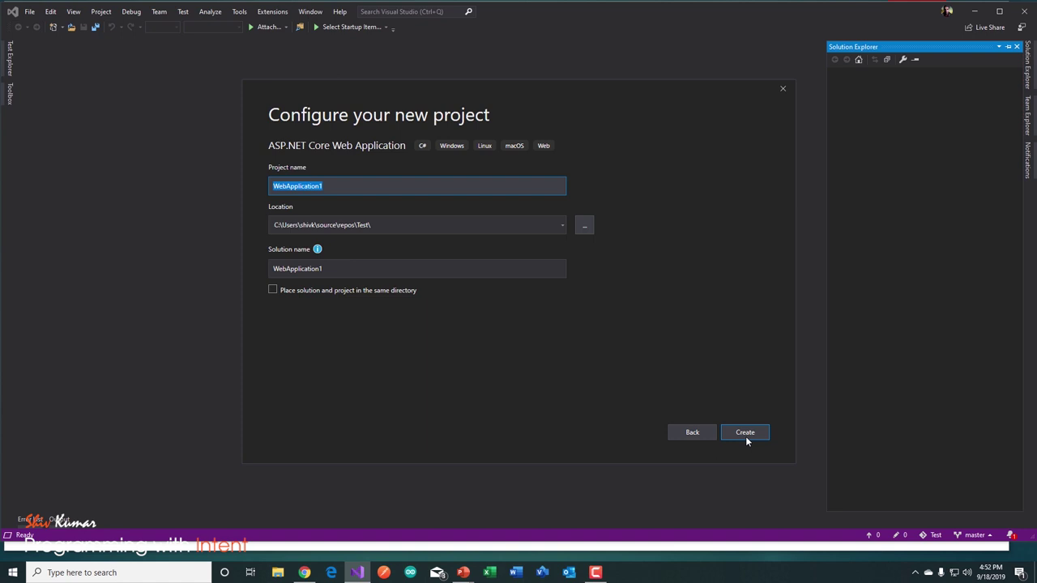
pyautogui.click(745, 436)
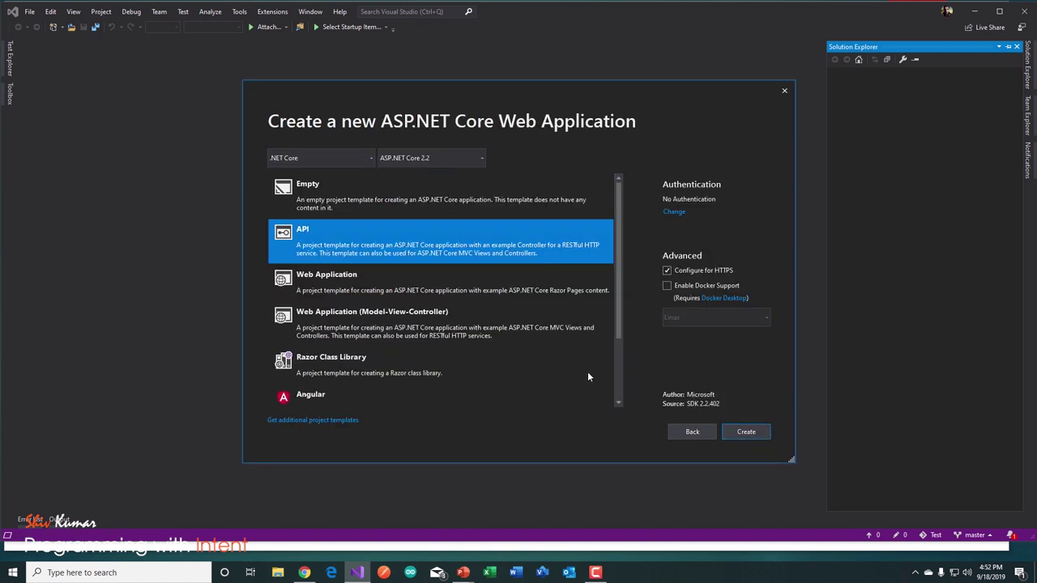
pyautogui.click(746, 431)
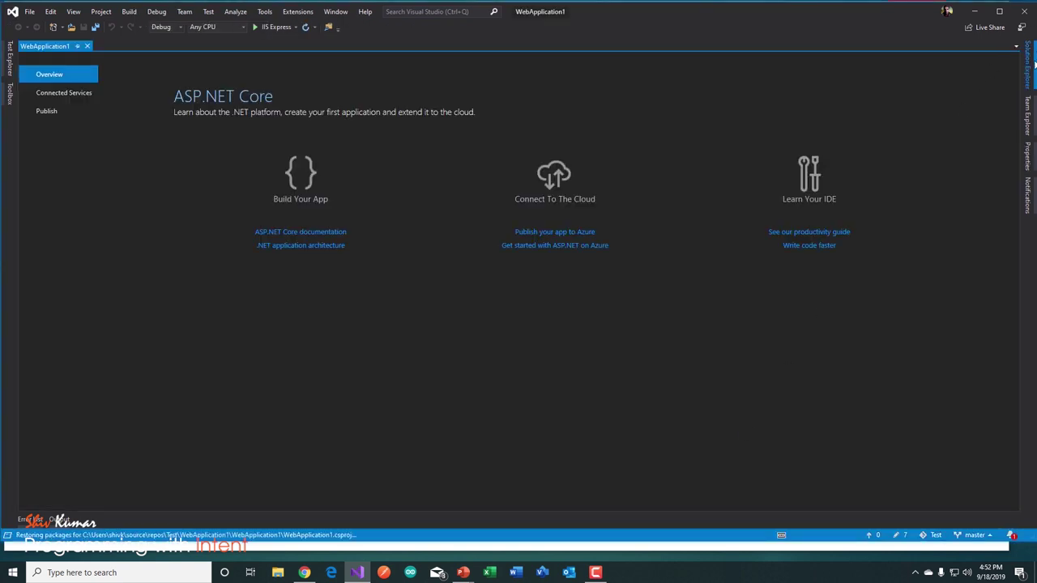
pyautogui.click(1028, 63)
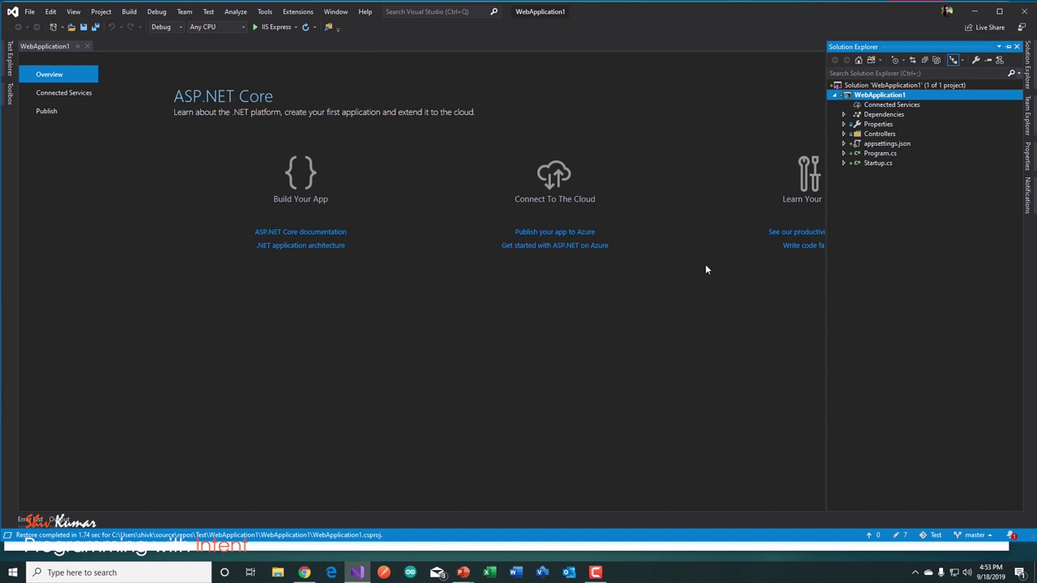
pyautogui.click(596, 572)
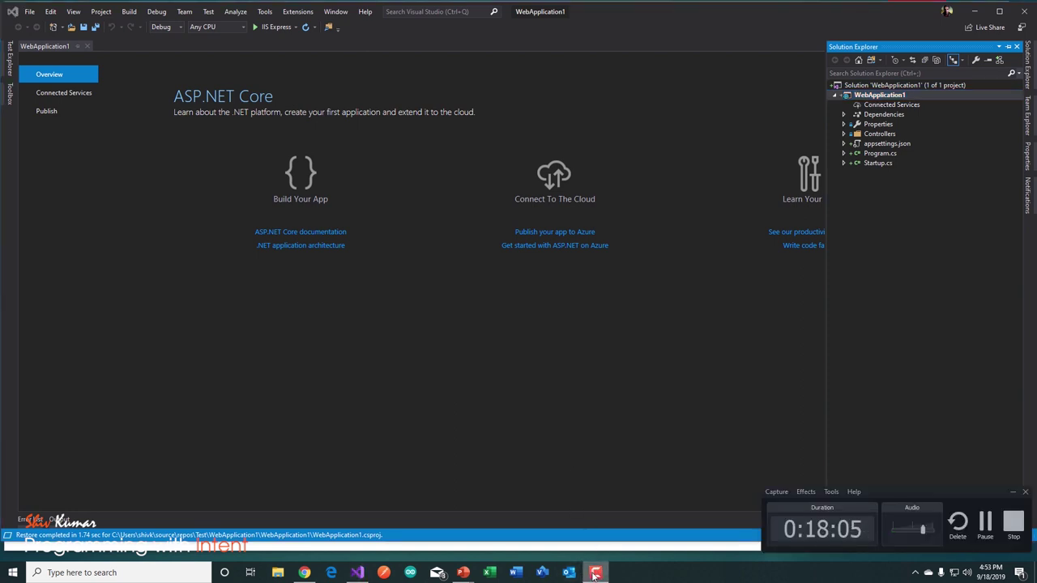
pyautogui.click(596, 572)
# Switch to the running PowerPoint slide show and advance to the commit, push and pull diagram slide.
pyautogui.moveTo(463, 572)
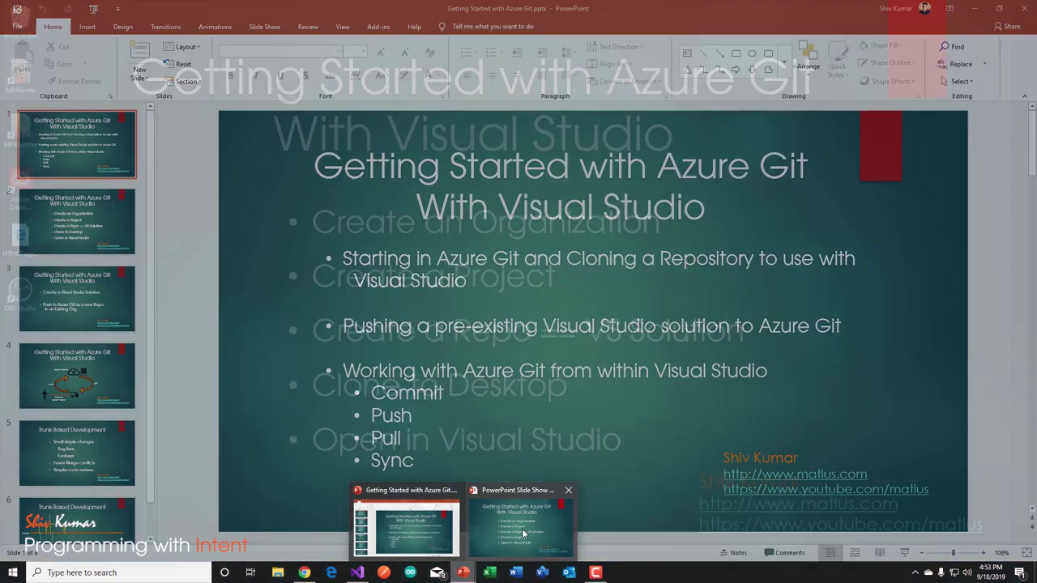
pyautogui.click(522, 529)
pyautogui.click(482, 378)
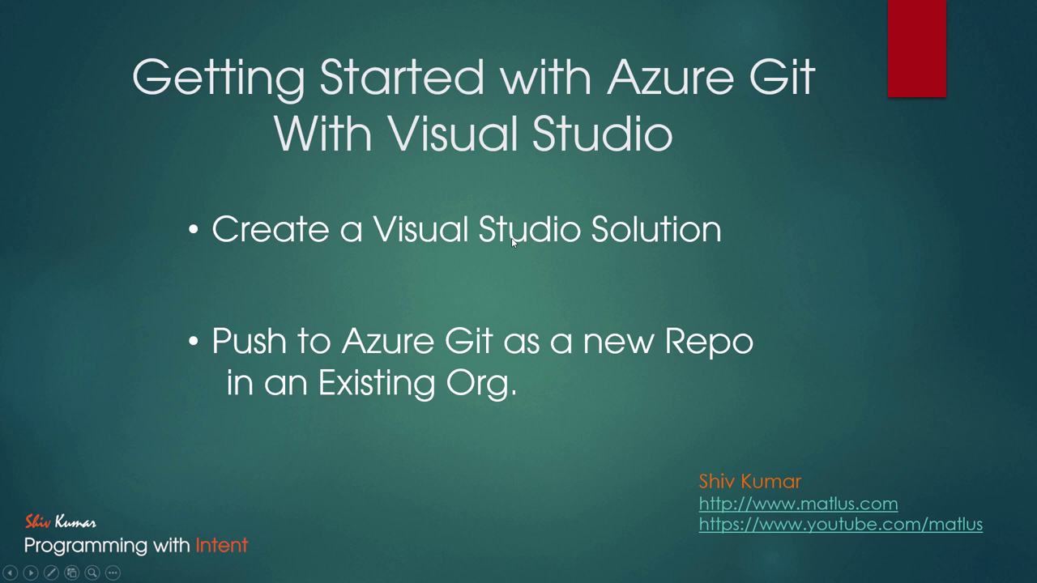
pyautogui.click(537, 392)
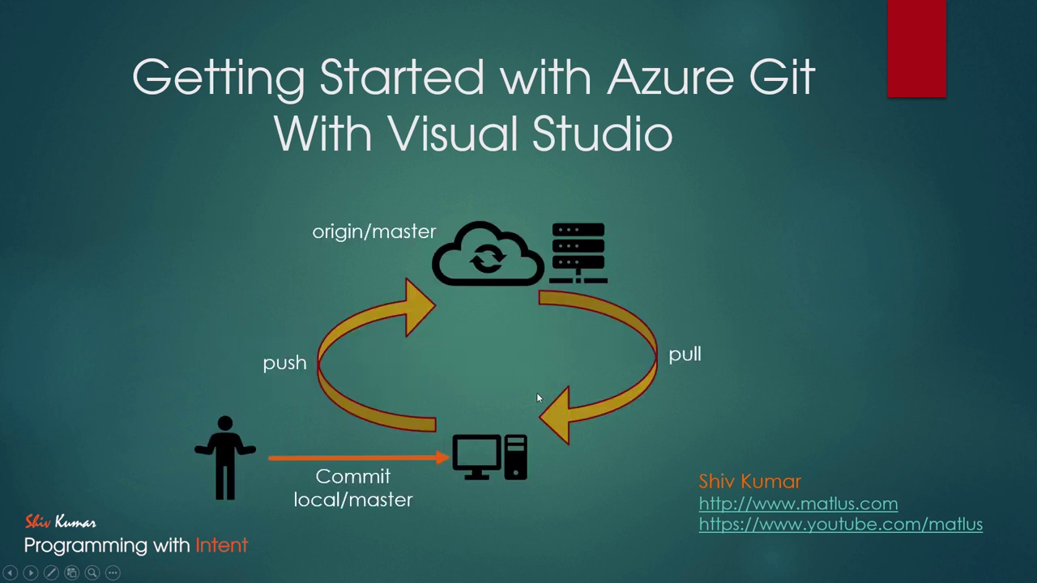
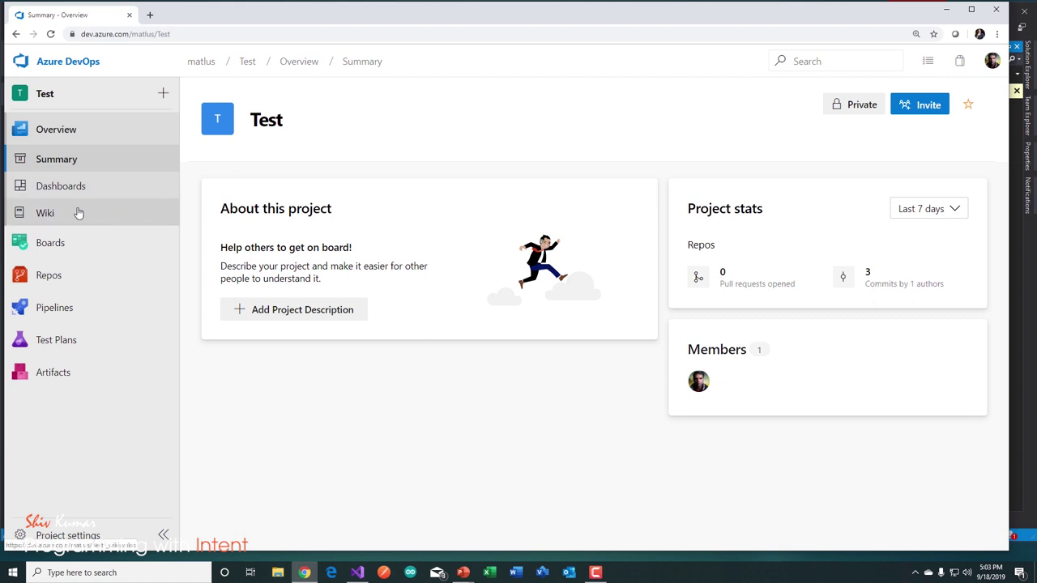
# Open the repository management settings of the Test project and check which actions are available for the Test repository.
pyautogui.click(65, 275)
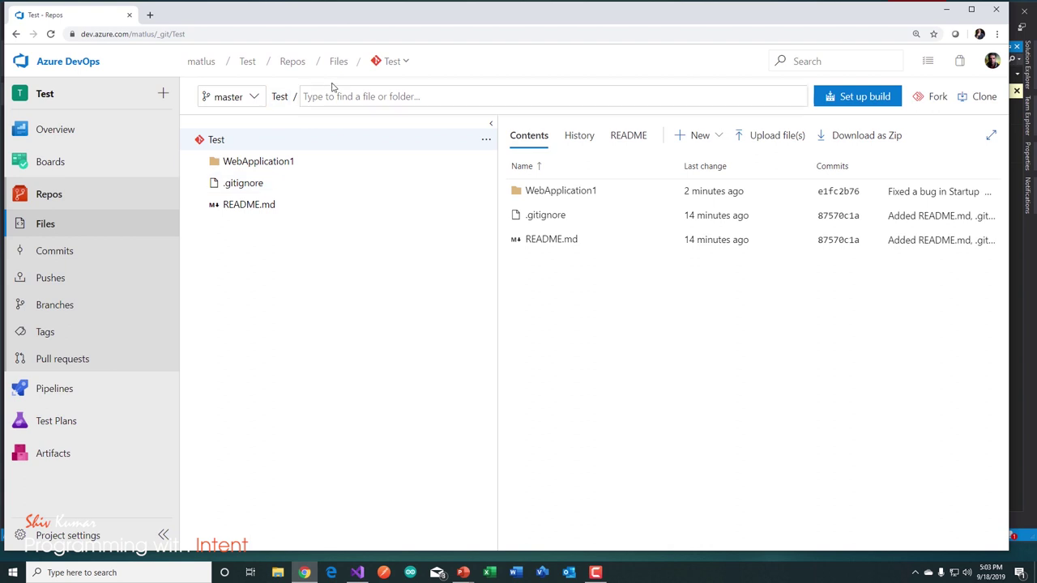
pyautogui.click(397, 64)
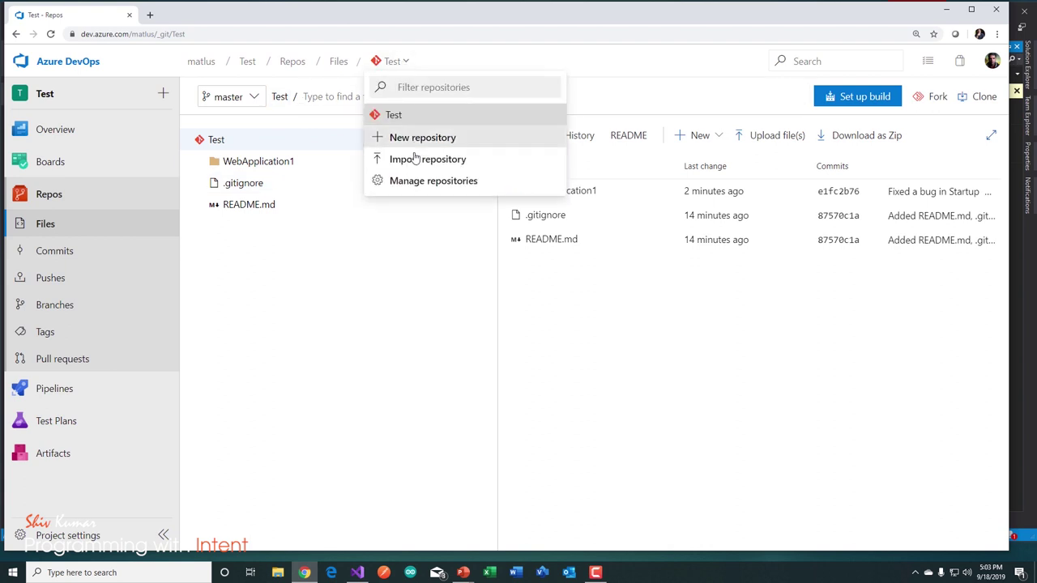
pyautogui.click(409, 182)
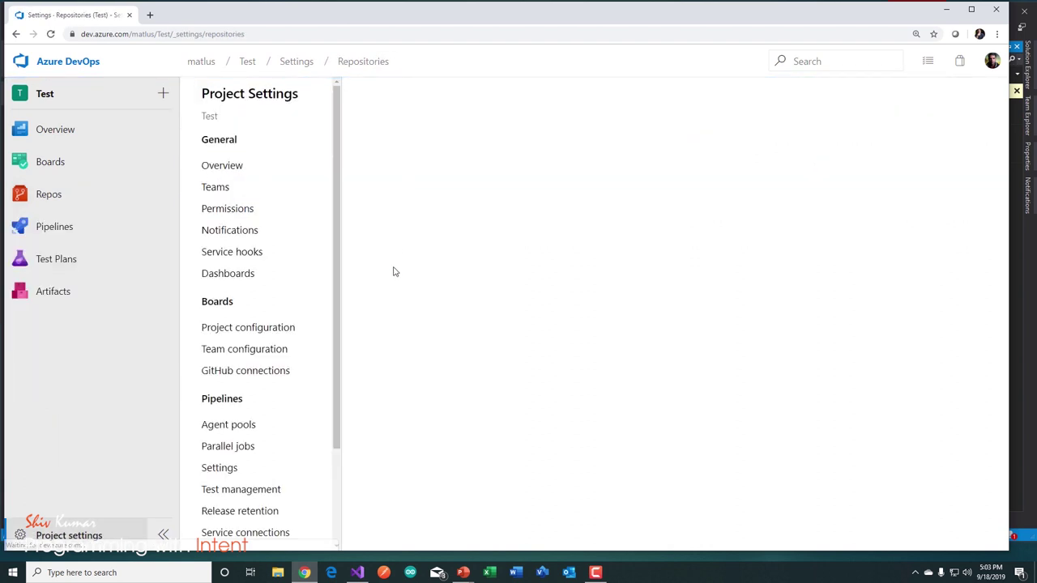
pyautogui.scroll(-3, 306, 328)
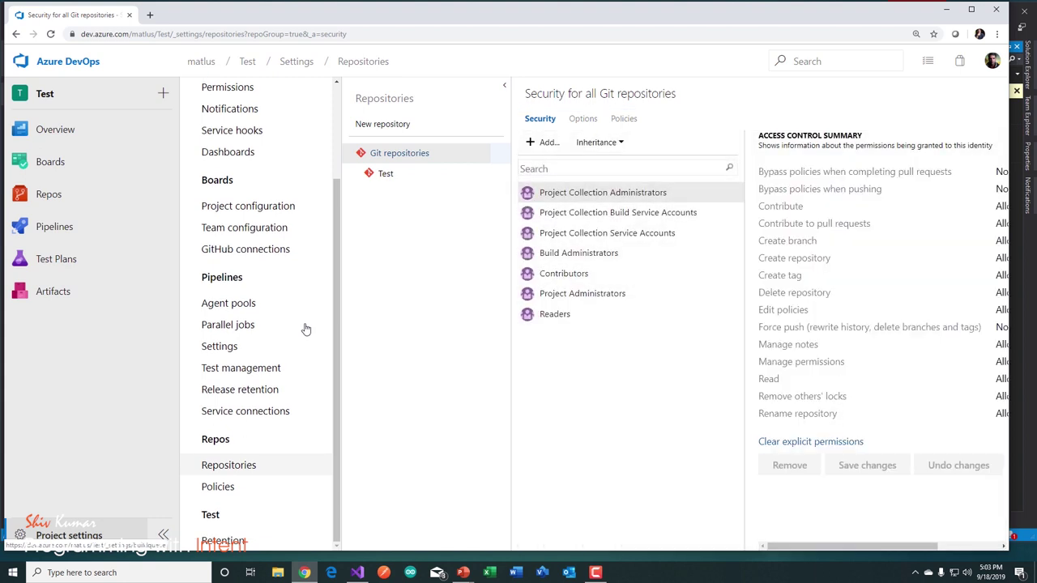
pyautogui.click(386, 175)
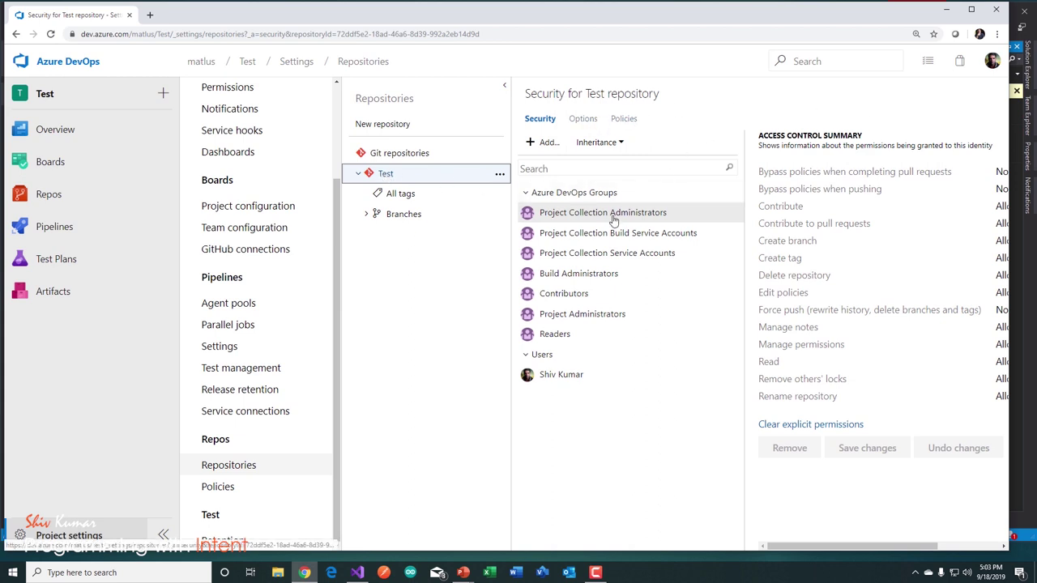
pyautogui.click(499, 175)
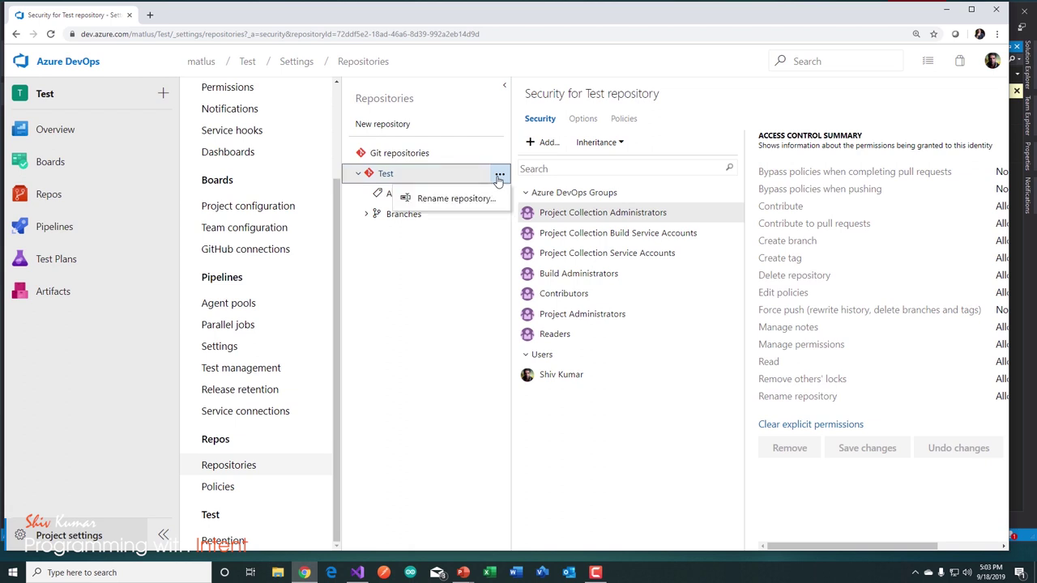
pyautogui.click(659, 442)
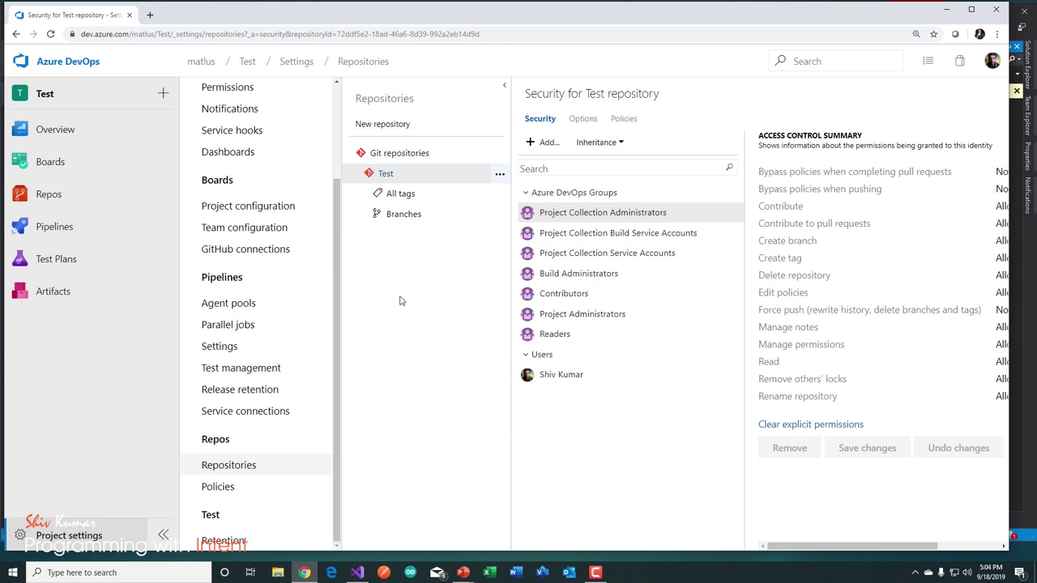
pyautogui.click(500, 176)
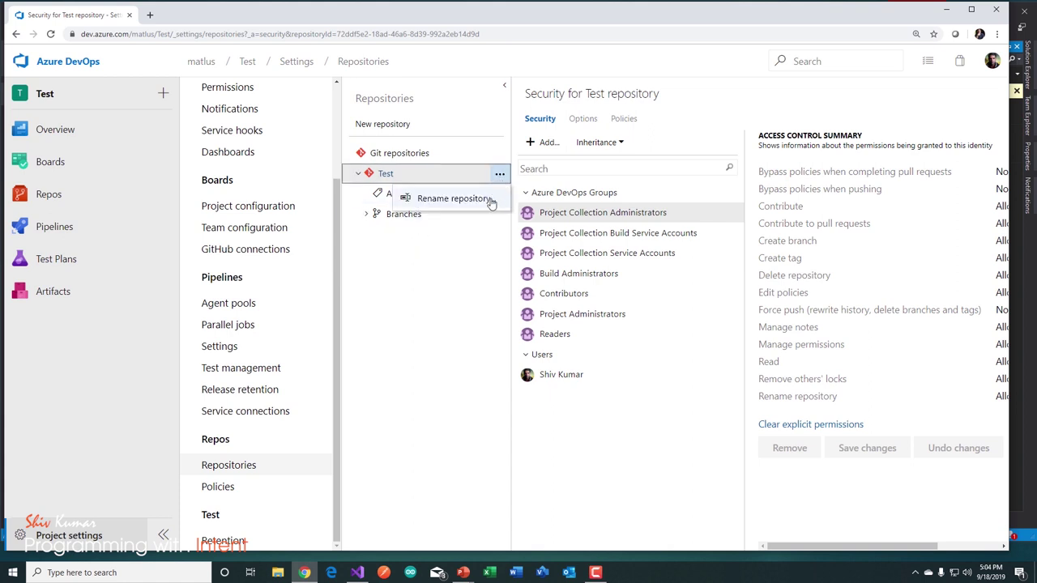
# Review the options, policies and security permissions of the Test repository, collapsing the repository list.
pyautogui.click(584, 126)
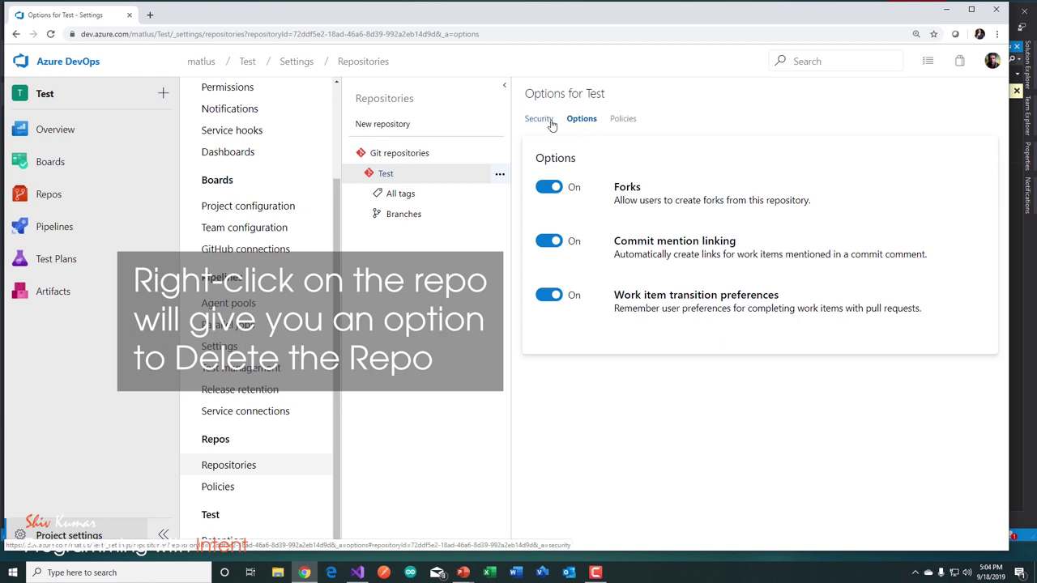
pyautogui.click(550, 121)
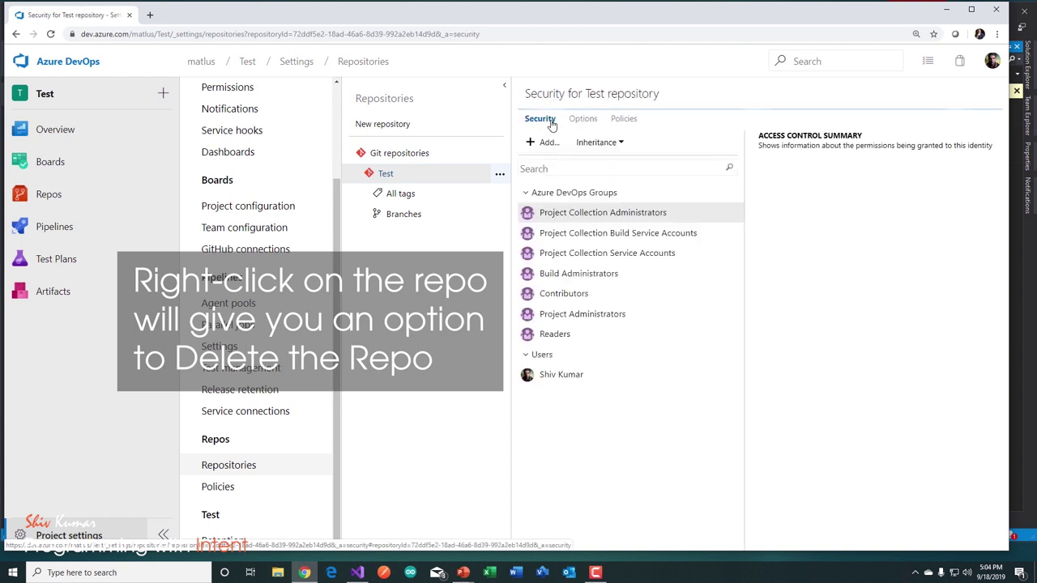
pyautogui.click(621, 120)
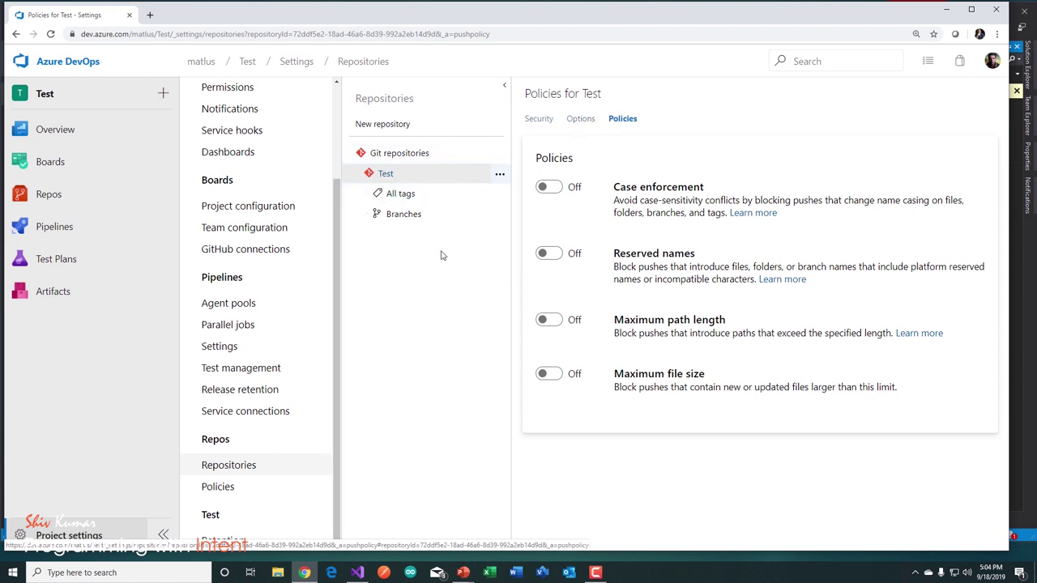
pyautogui.click(504, 84)
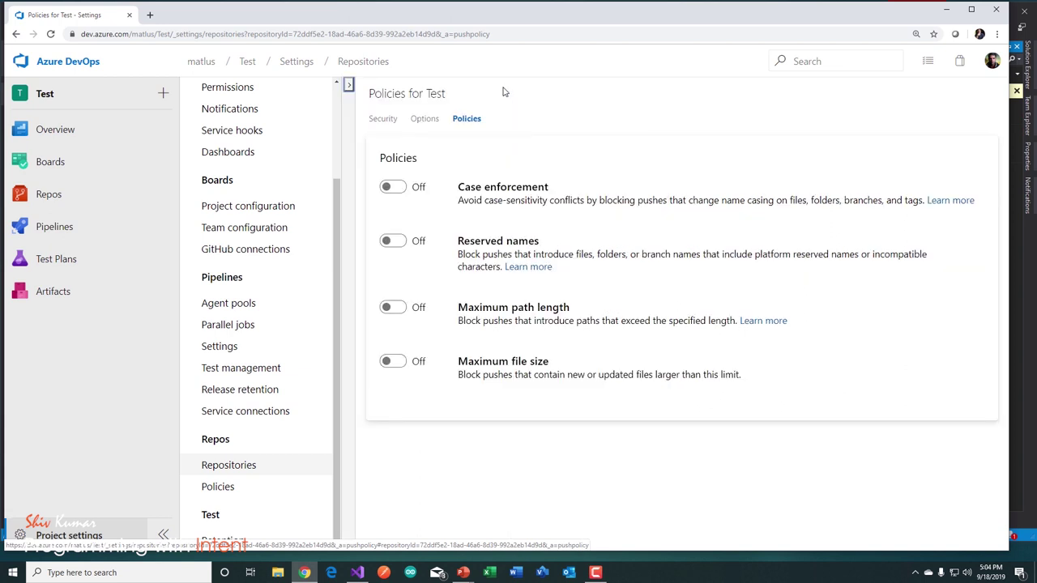
pyautogui.click(393, 122)
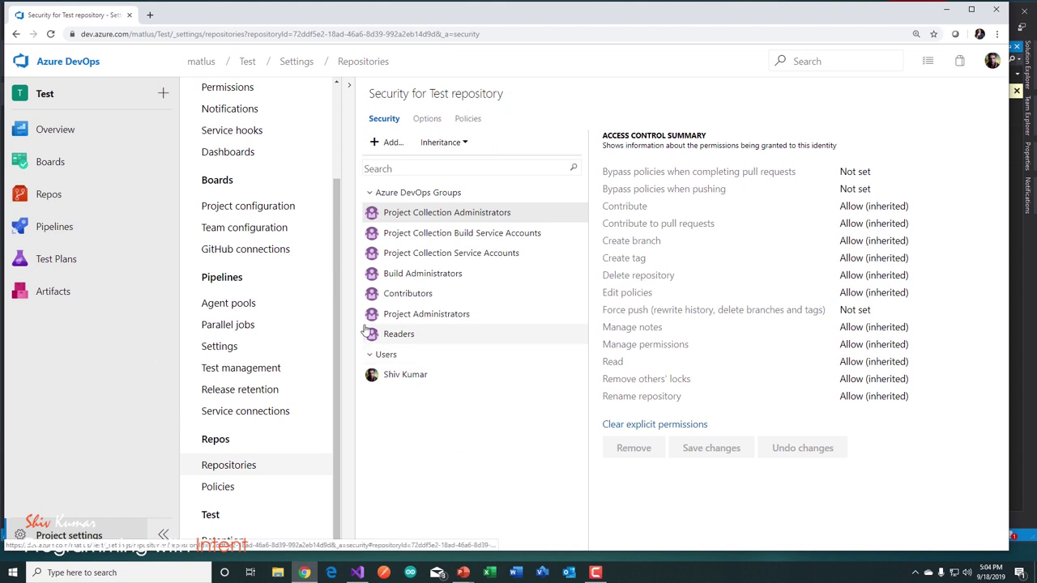
# Switch to Visual Studio, close the WebApplication1 solution and start a new ASP.NET Core Web Application project.
pyautogui.click(356, 572)
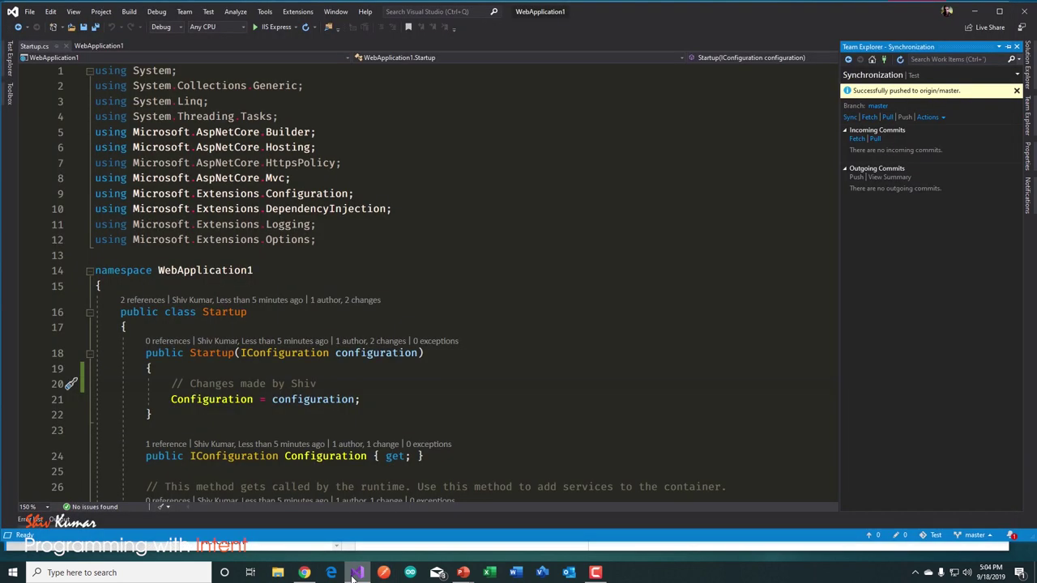
pyautogui.click(29, 11)
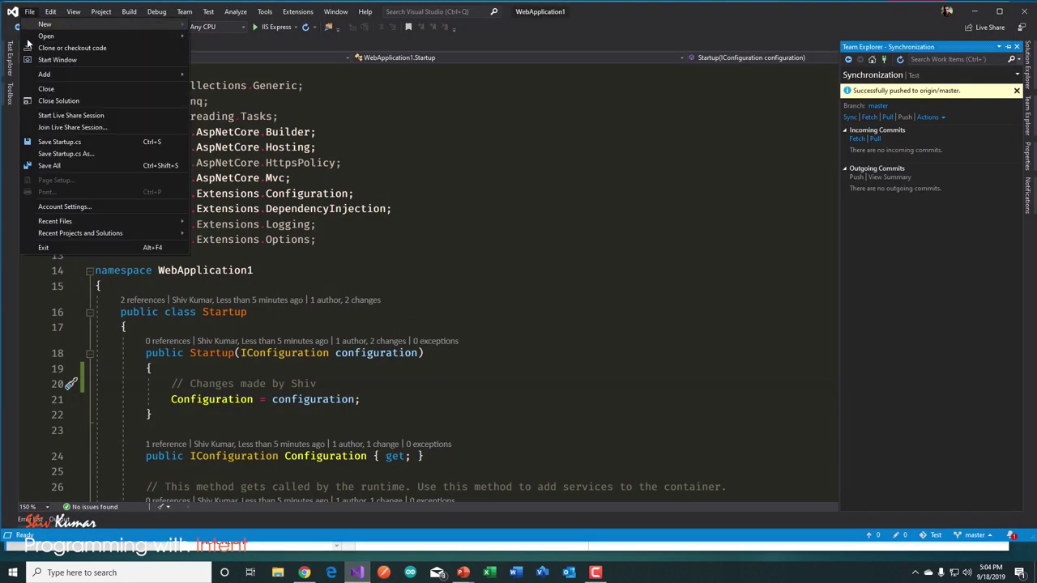
pyautogui.click(35, 101)
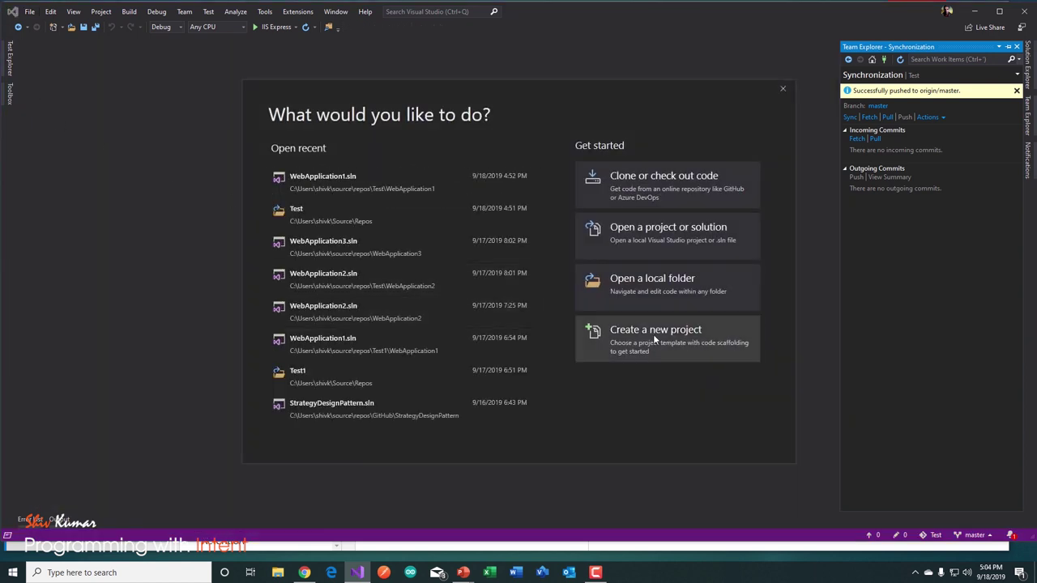
pyautogui.click(655, 336)
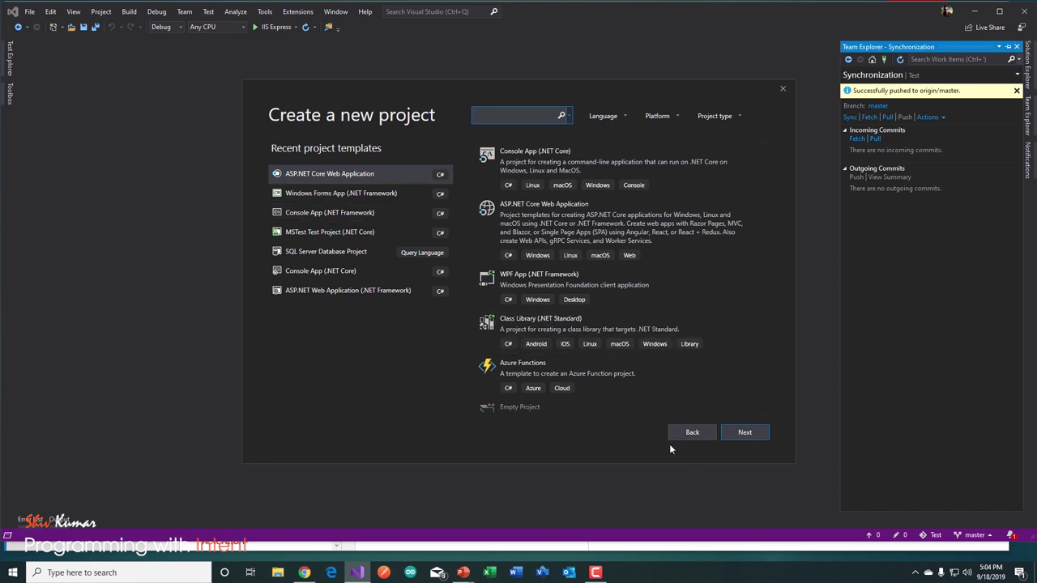
pyautogui.click(745, 432)
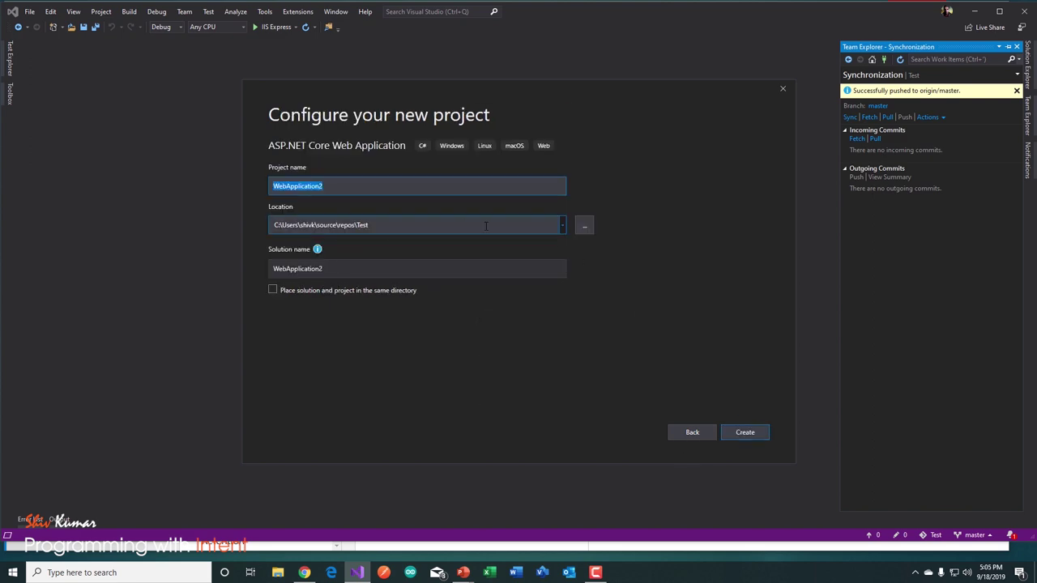
# Set the new project's location to the source\repos folder, outside the Test repository, and name the project YouTubeWebApp.
pyautogui.click(392, 224)
pyautogui.click(389, 225)
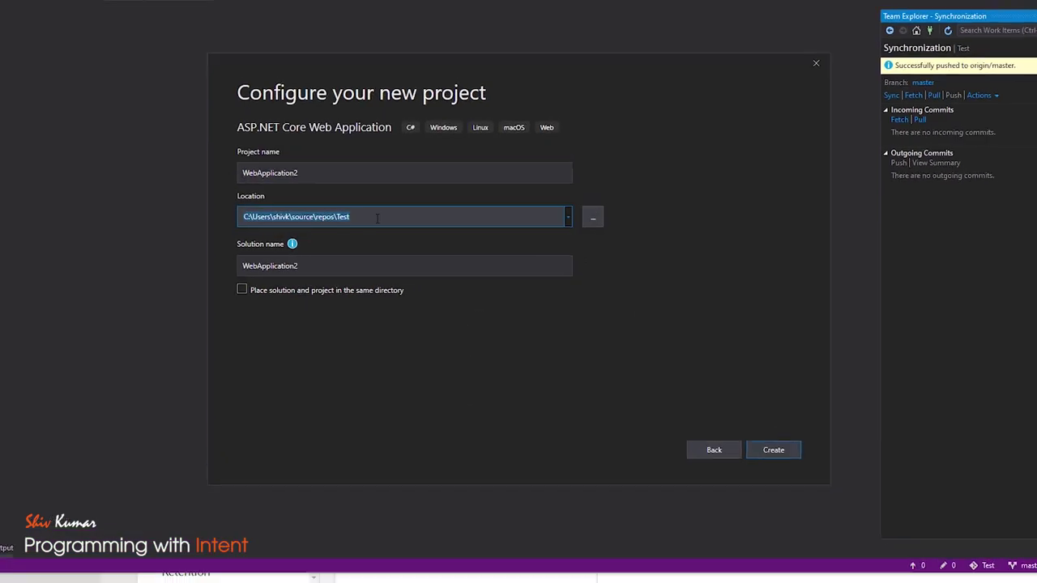
pyautogui.press('BackSpace')
pyautogui.press('BackSpace')
pyautogui.press('BackSpace')
pyautogui.press('BackSpace')
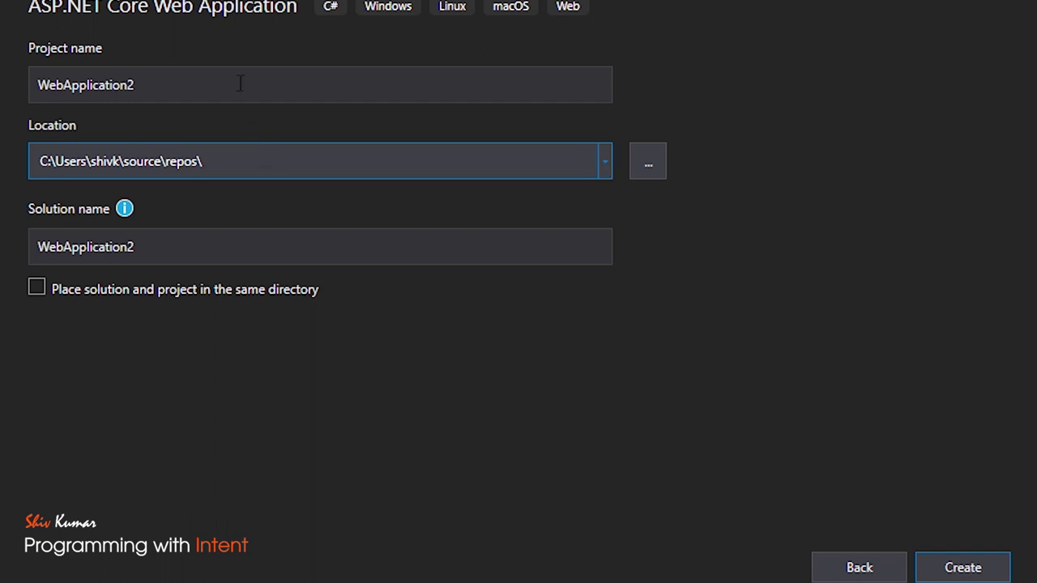
pyautogui.doubleClick(149, 92)
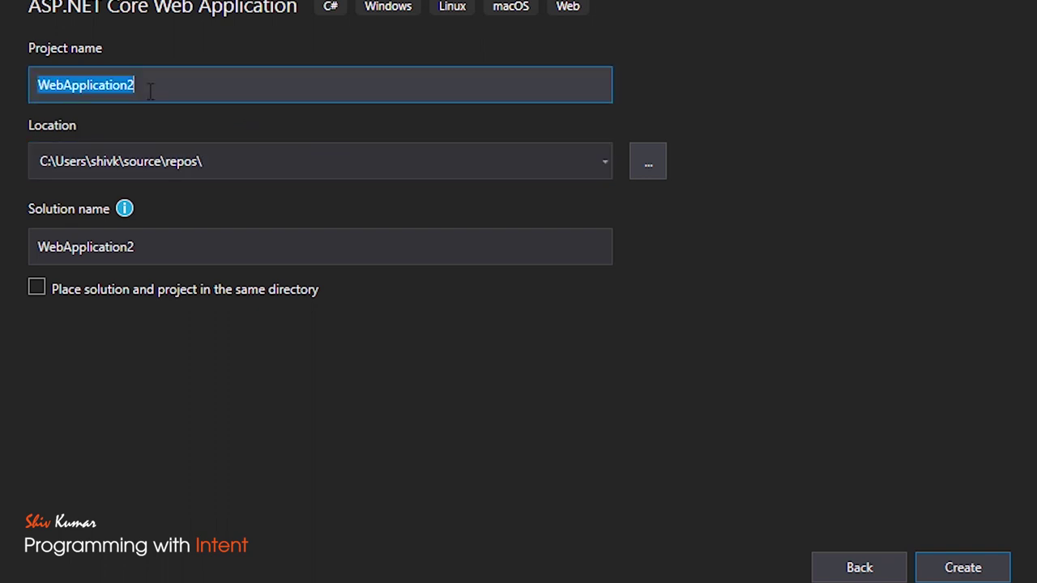
pyautogui.write('YouTube')
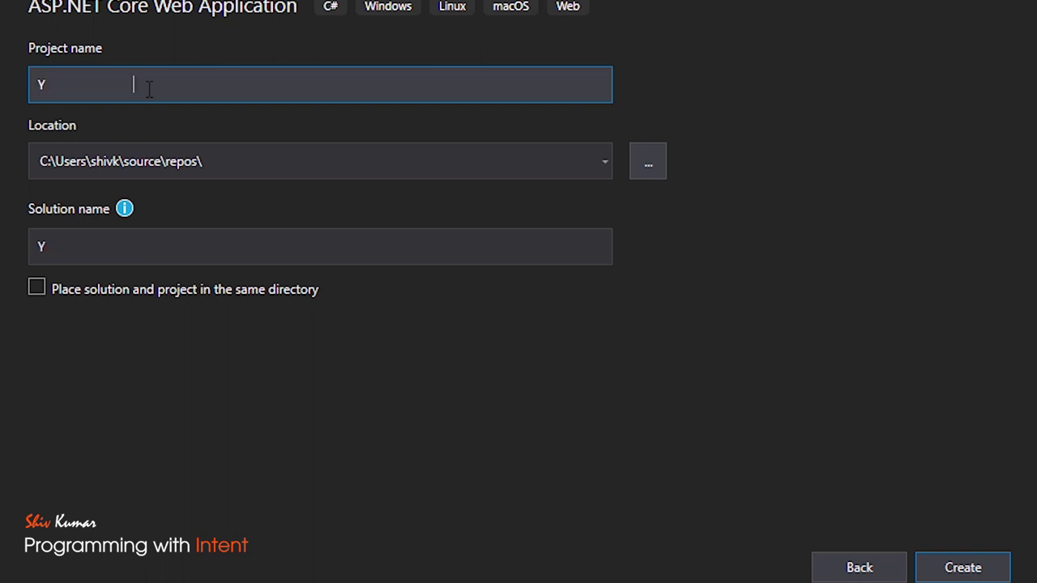
pyautogui.write('WebApp')
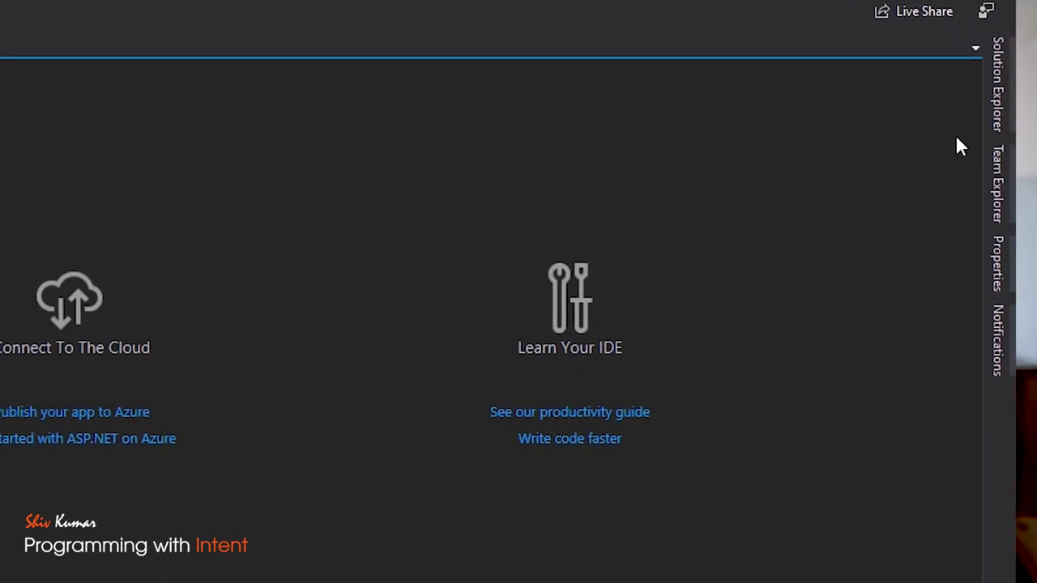
# Display the YouTubeWebApp solution's files and add the solution to Git source control.
pyautogui.click(1008, 113)
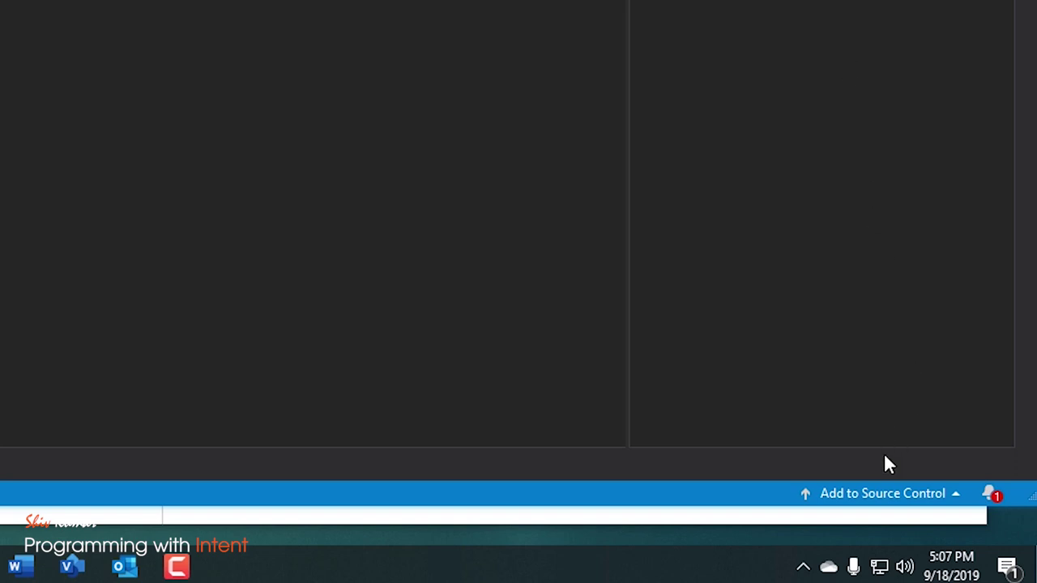
pyautogui.click(895, 499)
pyautogui.click(896, 463)
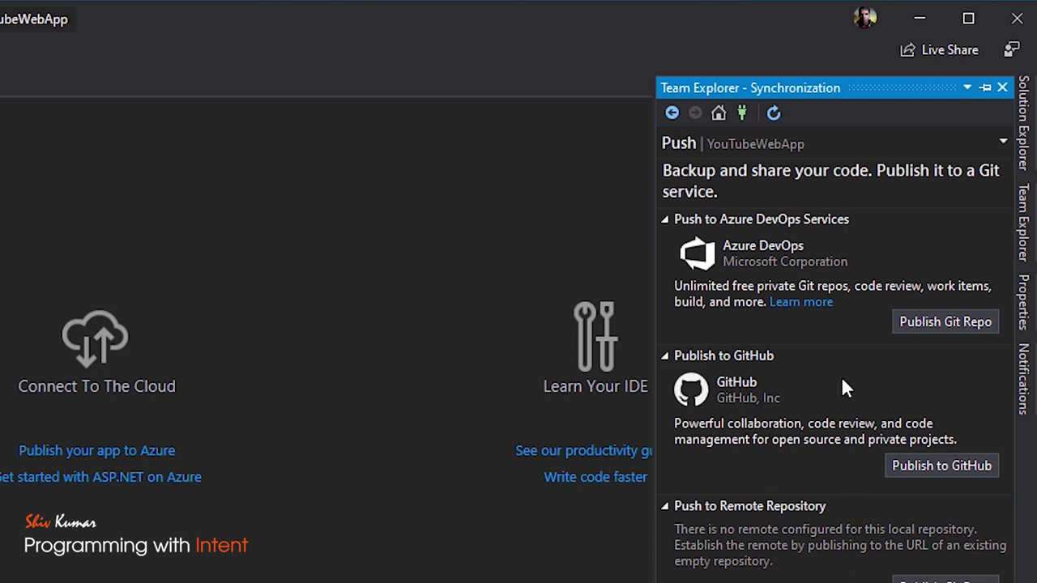
# Publish the local repository to Azure DevOps as YouTubeWebApp in the Test project of the dev.azure.com/matlus organization.
pyautogui.click(969, 322)
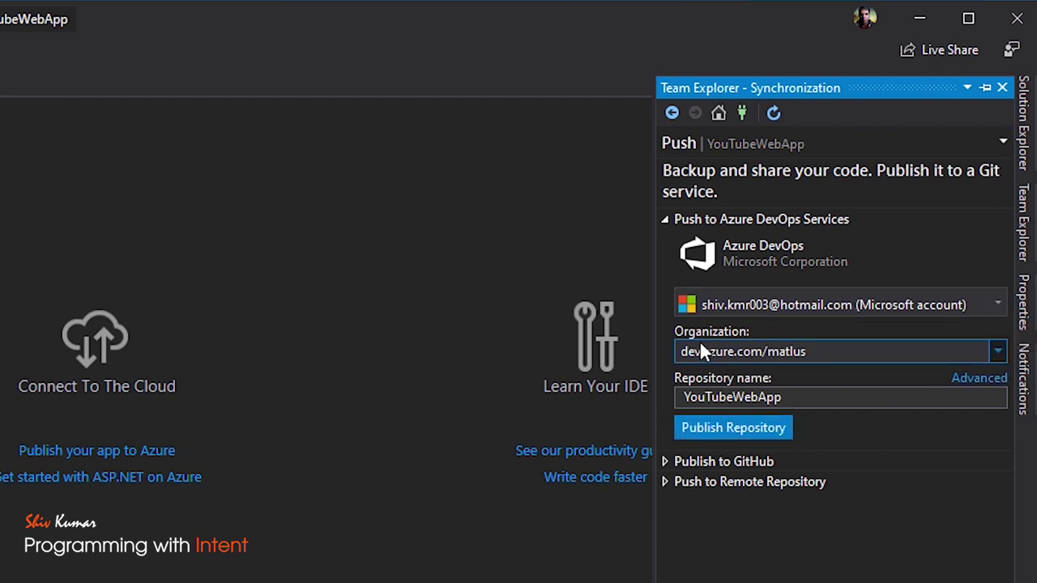
pyautogui.click(748, 354)
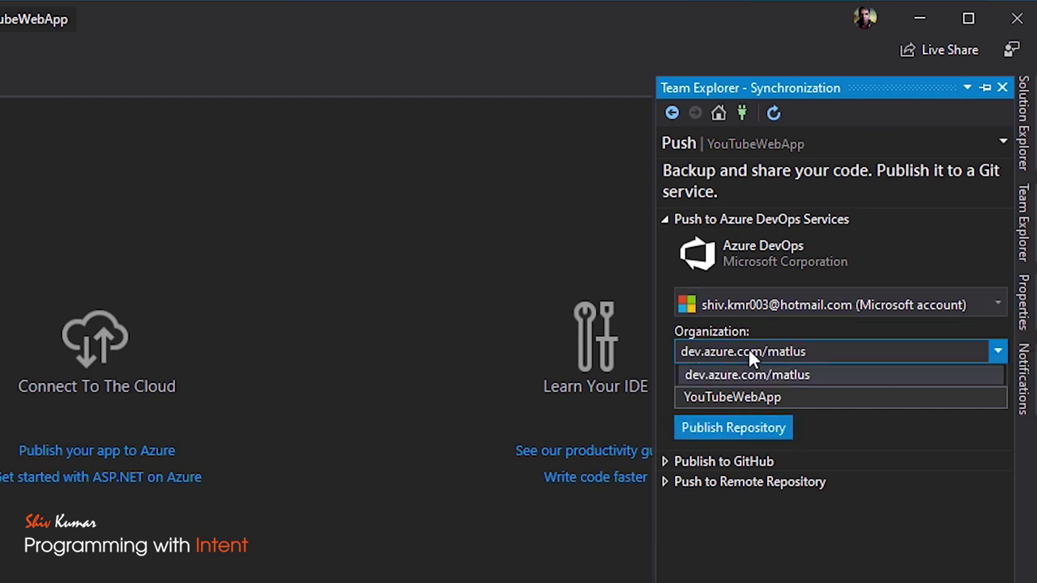
pyautogui.click(814, 377)
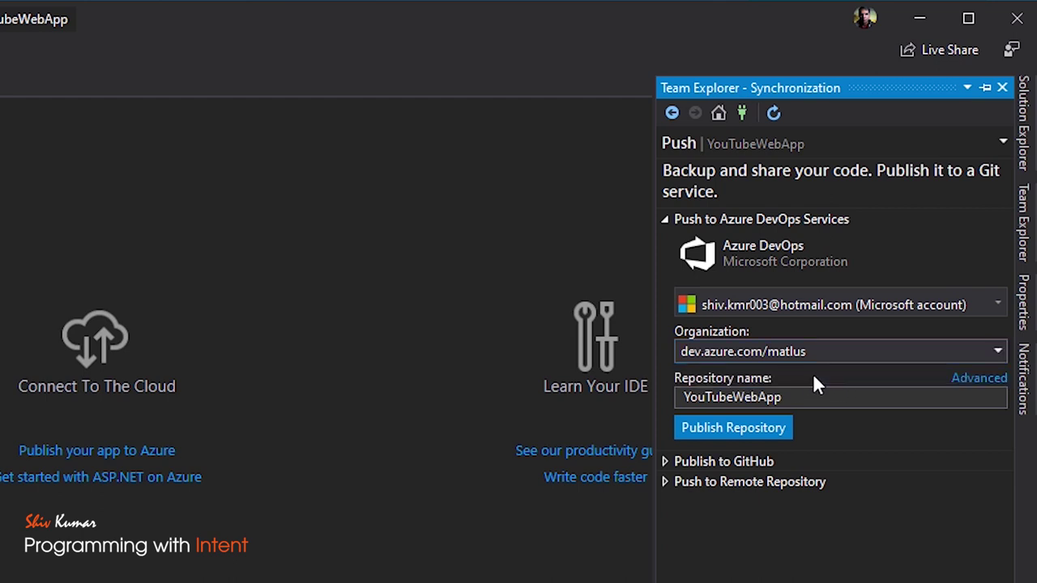
pyautogui.click(985, 378)
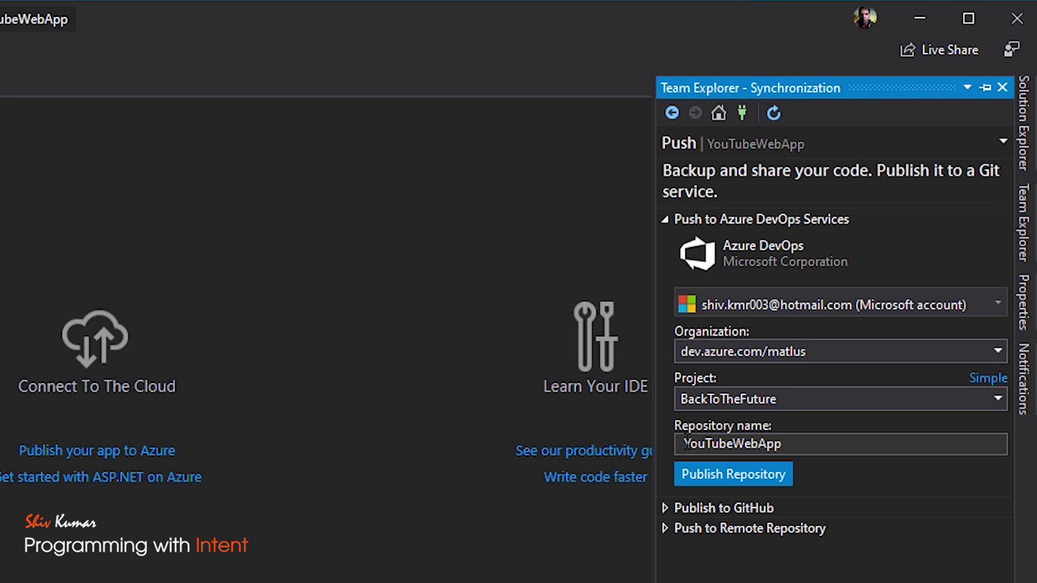
pyautogui.click(940, 398)
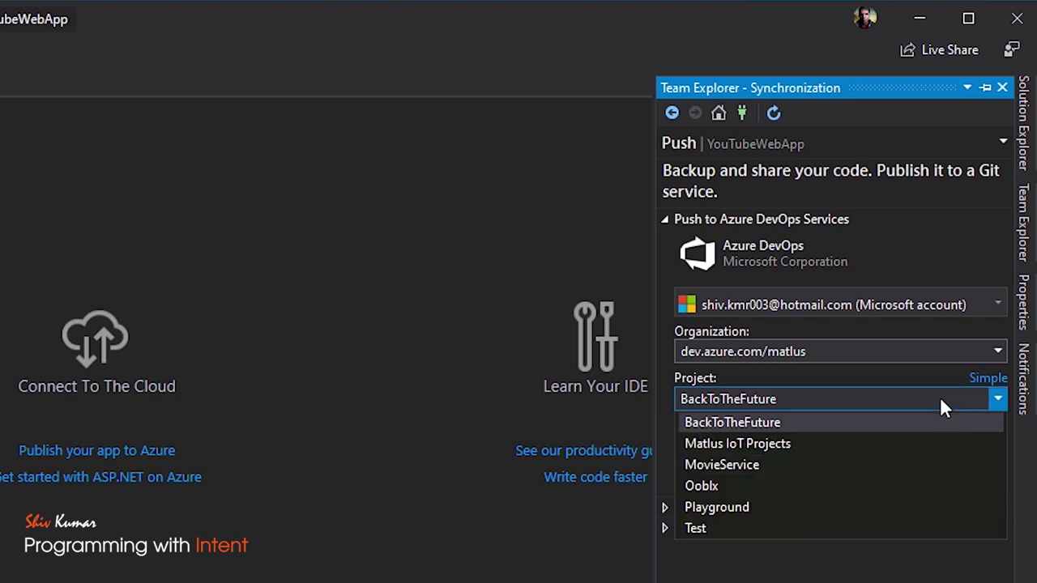
pyautogui.click(707, 529)
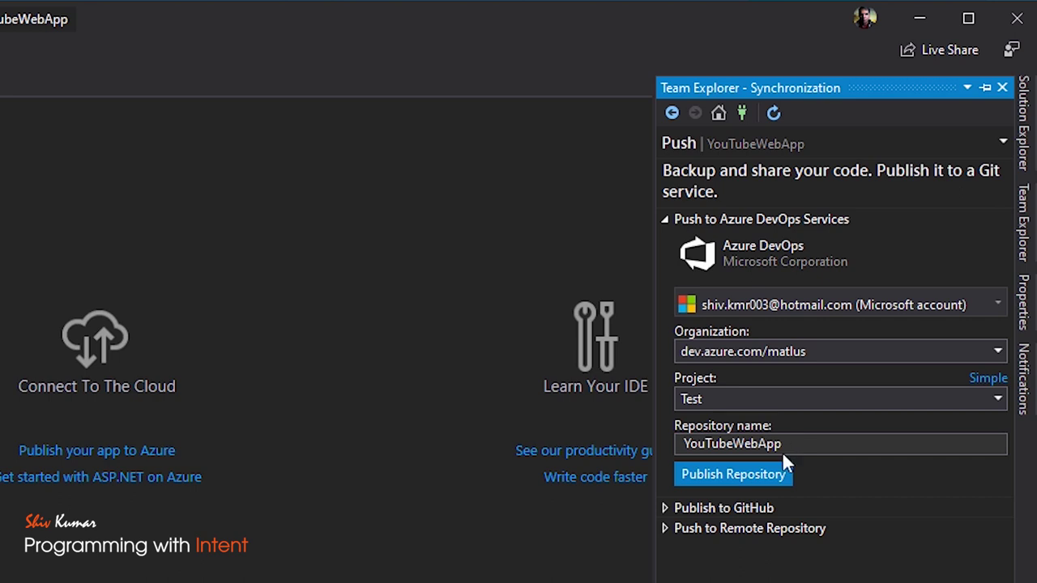
pyautogui.click(719, 472)
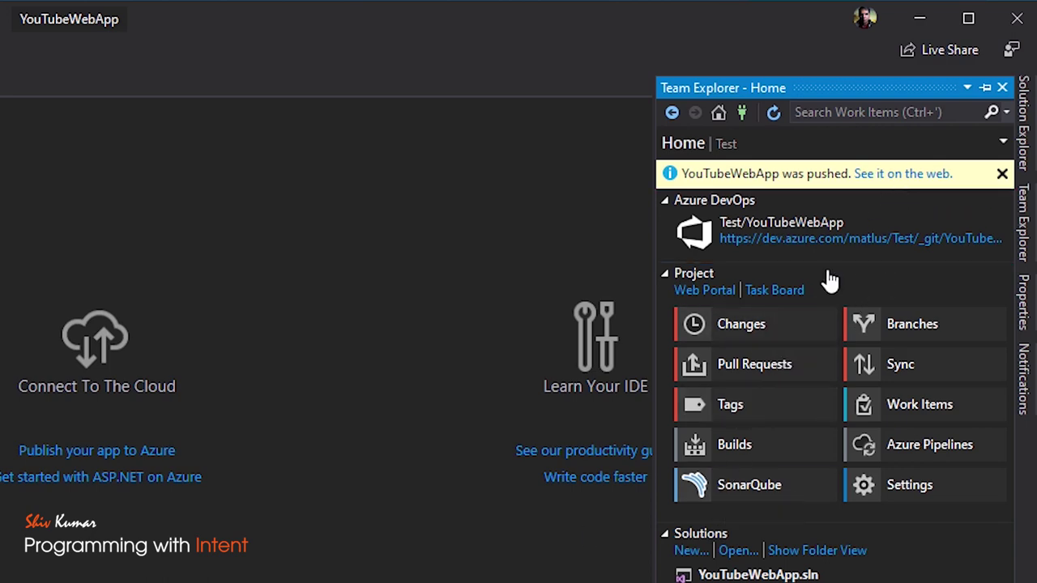
# Switch to Chrome and open the files of the YouTubeWebApp repository in the Test project.
pyautogui.click(308, 573)
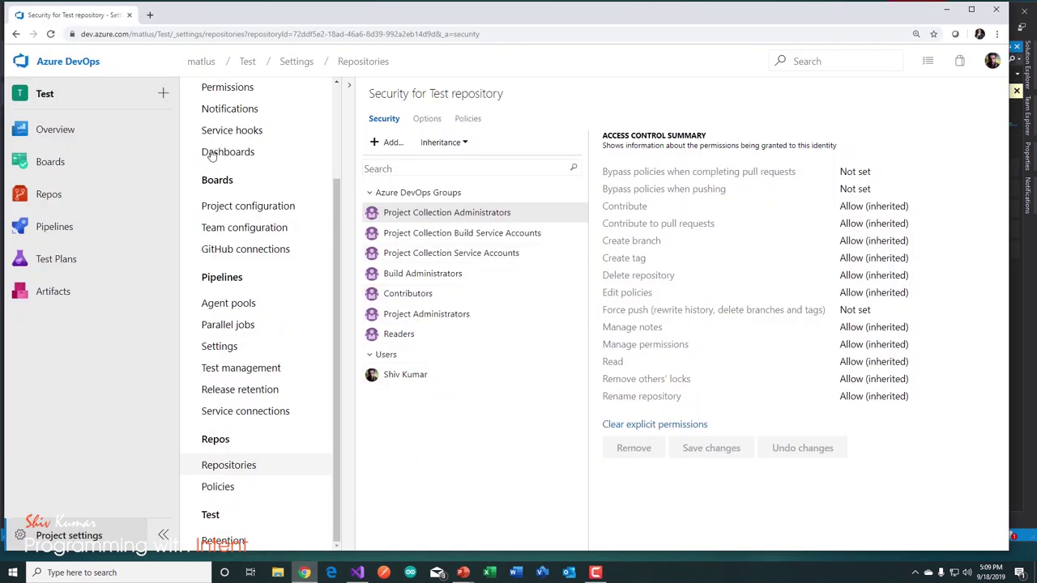
pyautogui.click(248, 62)
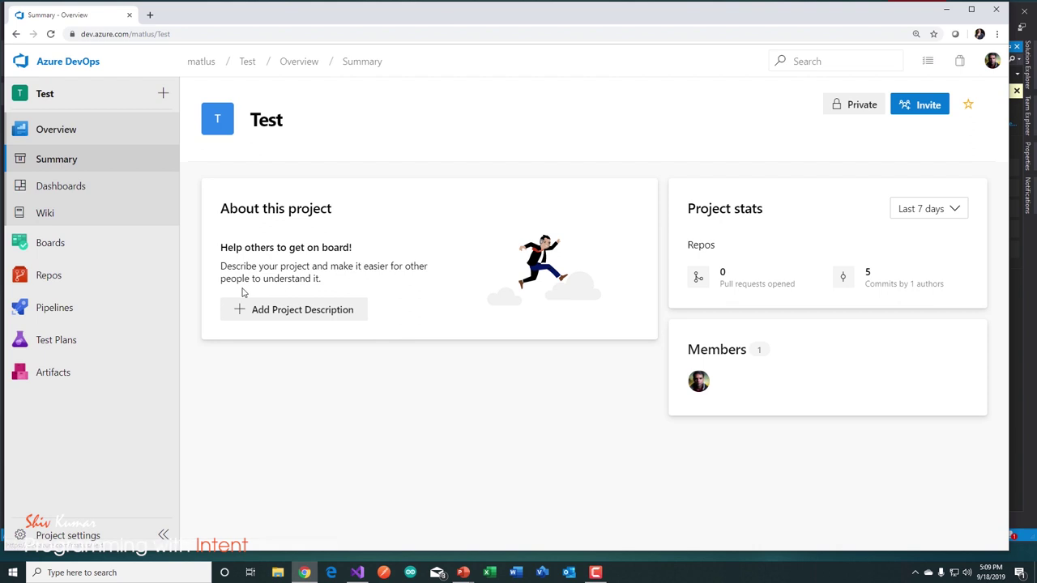
pyautogui.moveTo(79, 281)
pyautogui.click(51, 275)
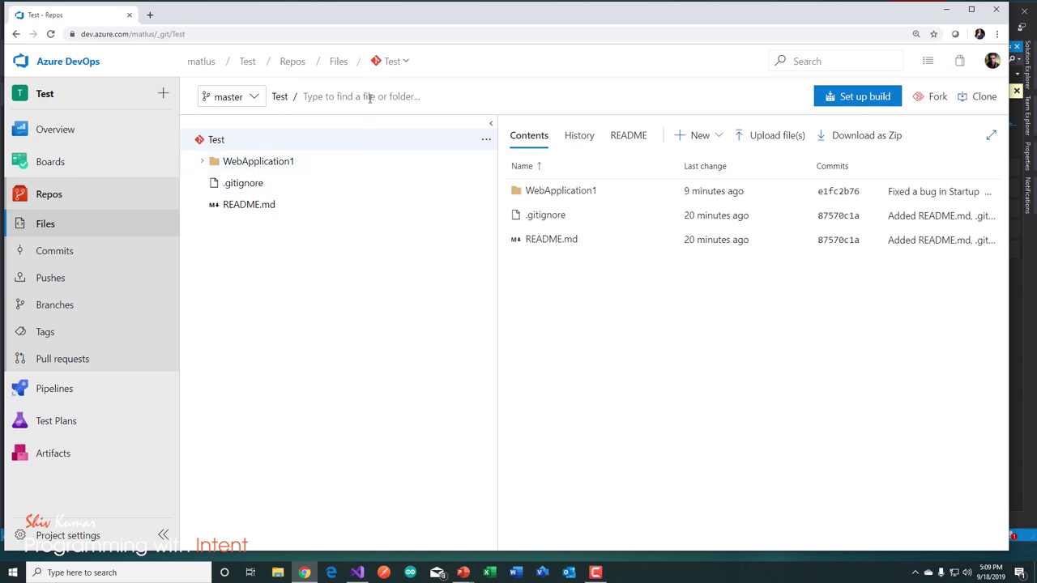
pyautogui.click(395, 64)
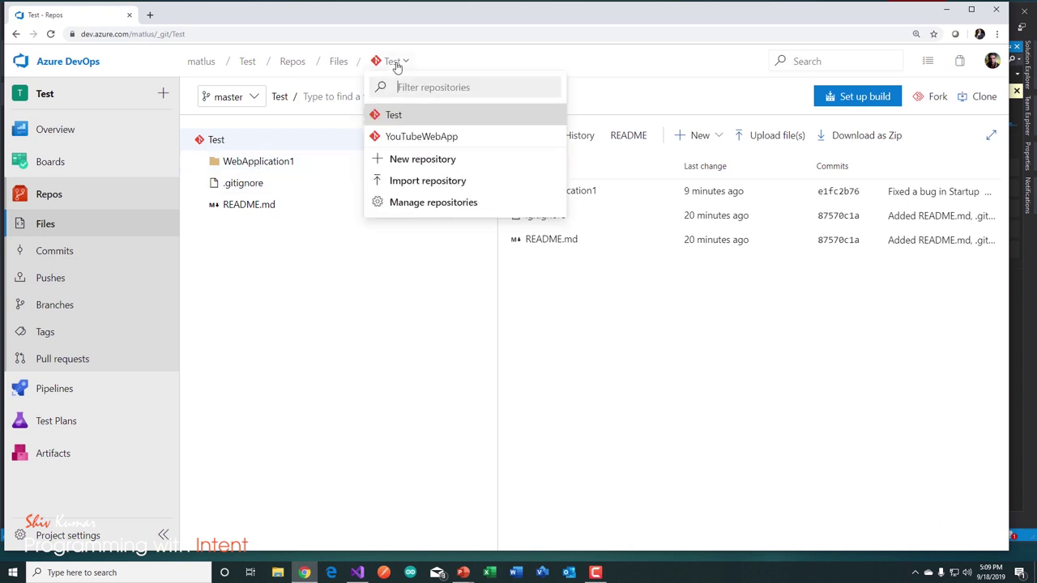
pyautogui.click(403, 139)
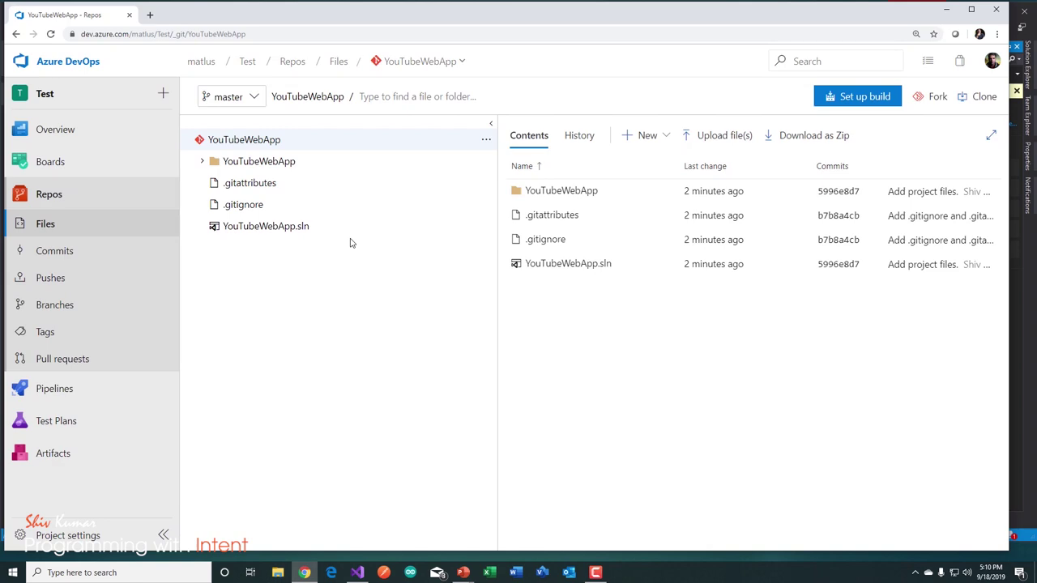
# Switch to the running PowerPoint slide show and advance to the Trunk-Based Development slide.
pyautogui.click(464, 574)
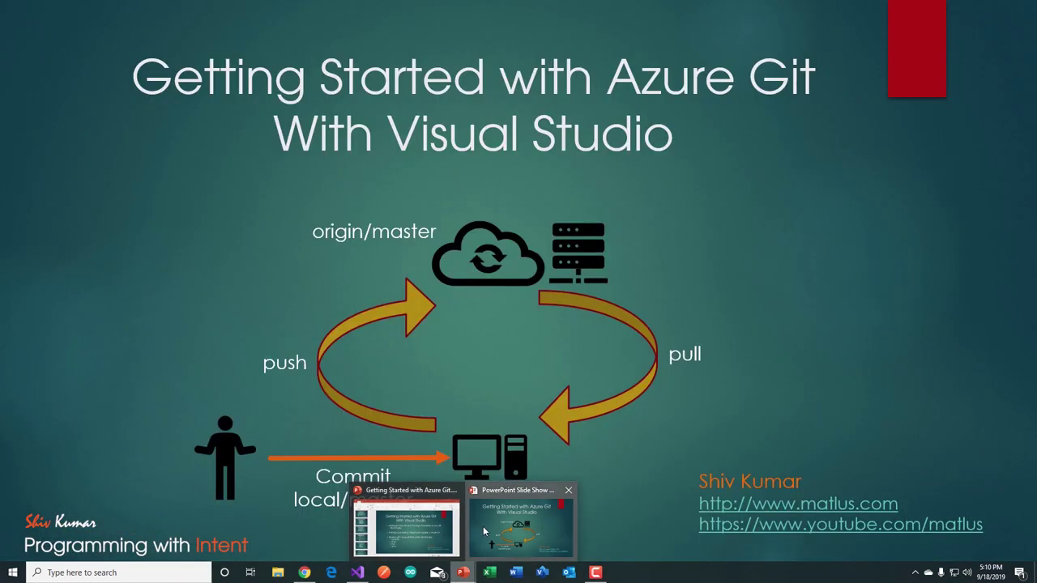
pyautogui.click(521, 527)
pyautogui.click(492, 420)
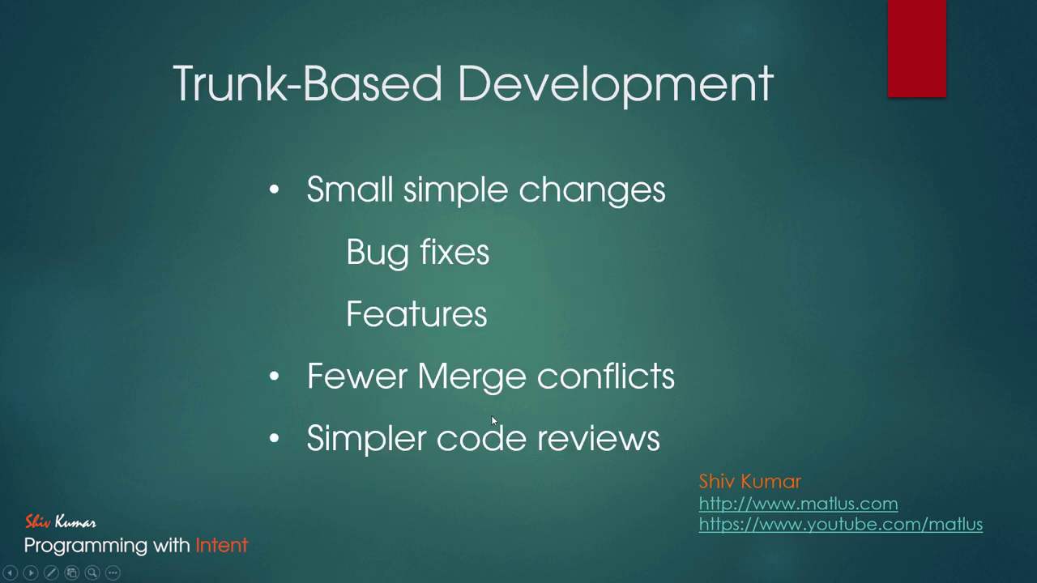